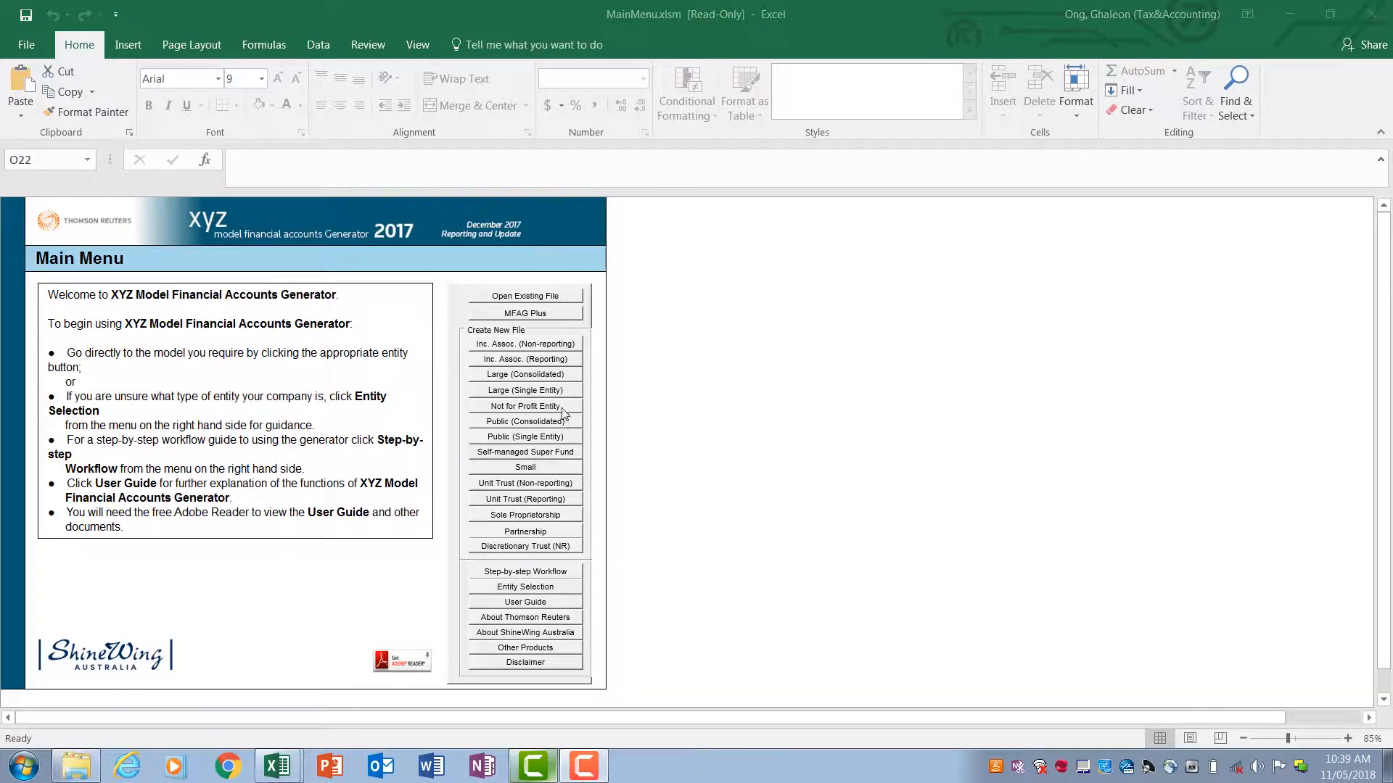
Step: Create a new Large (Single Entity) file and look through its company and director information page
left_click(543, 392)
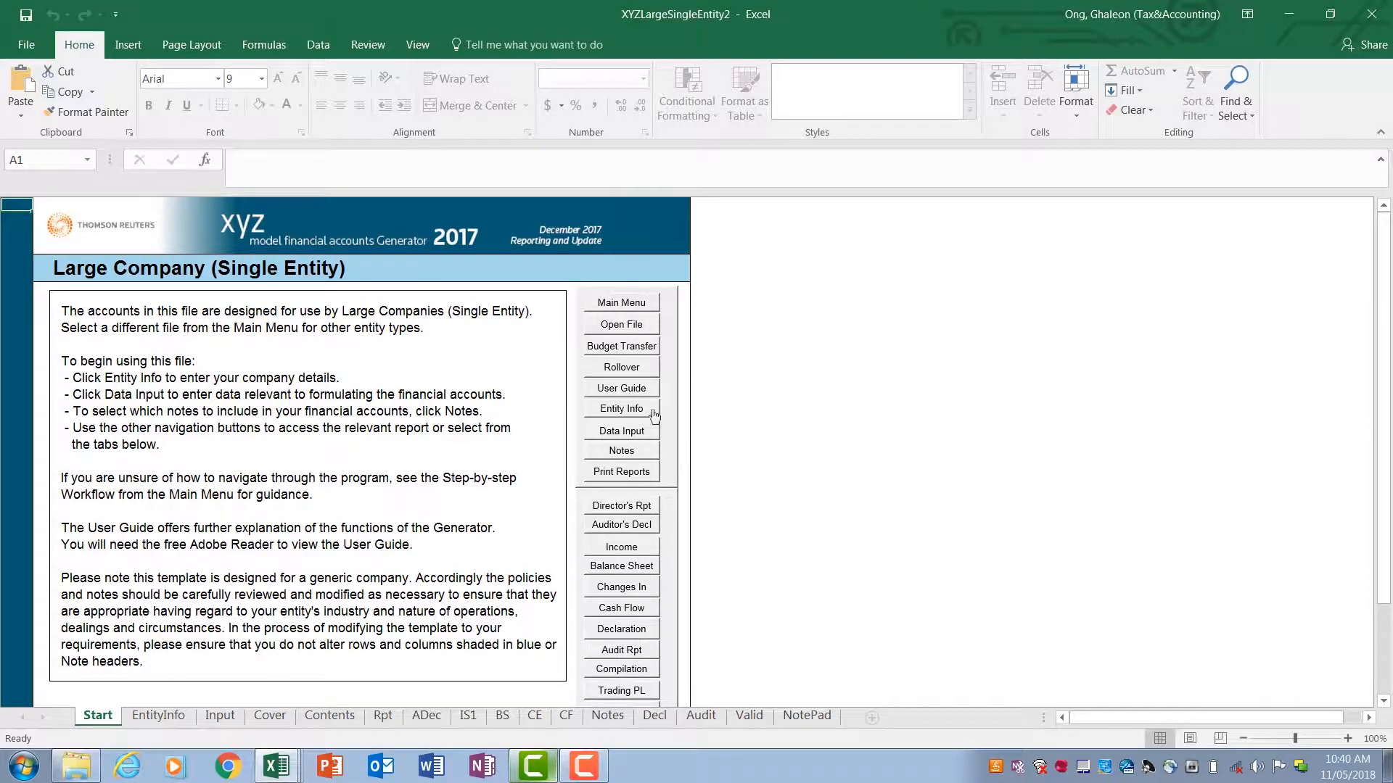
left_click(622, 410)
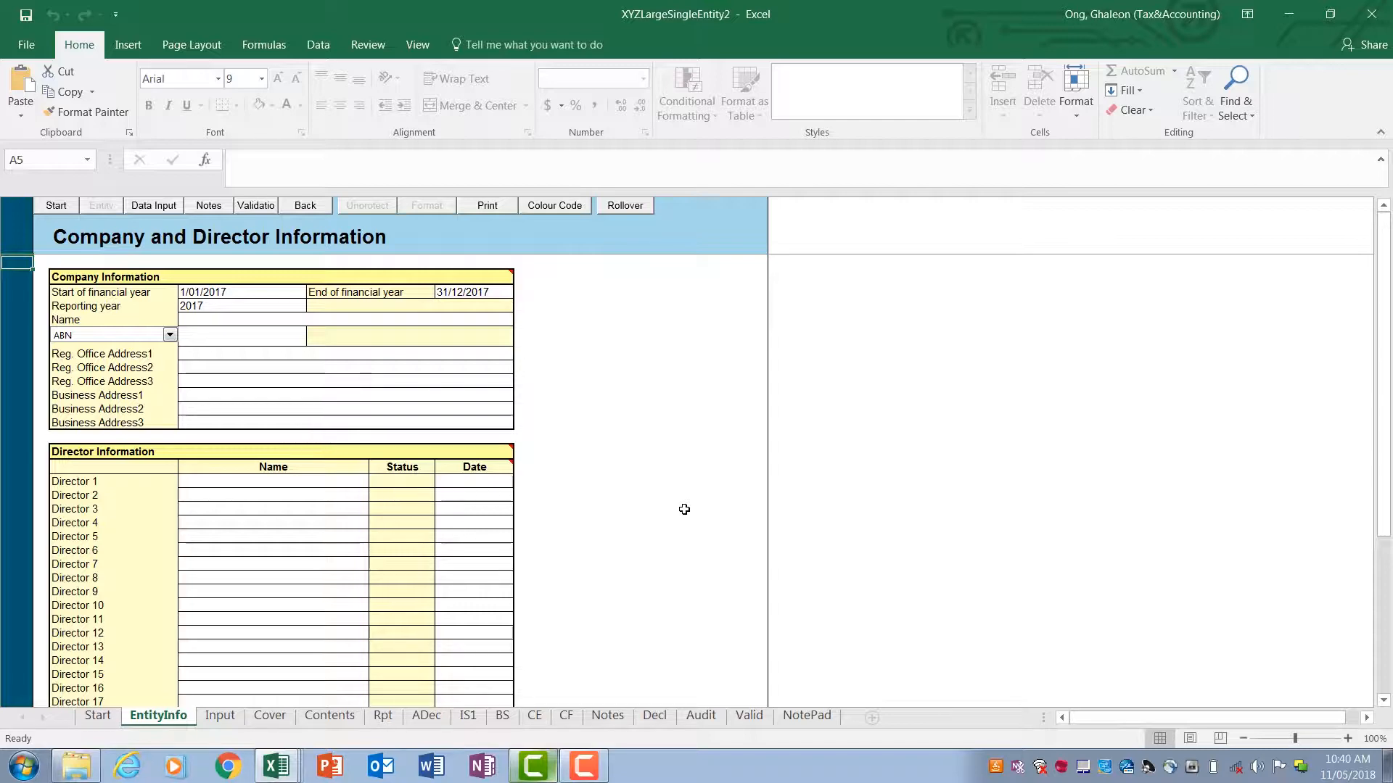
left_click(684, 510)
scroll(685, 512, "down", 8)
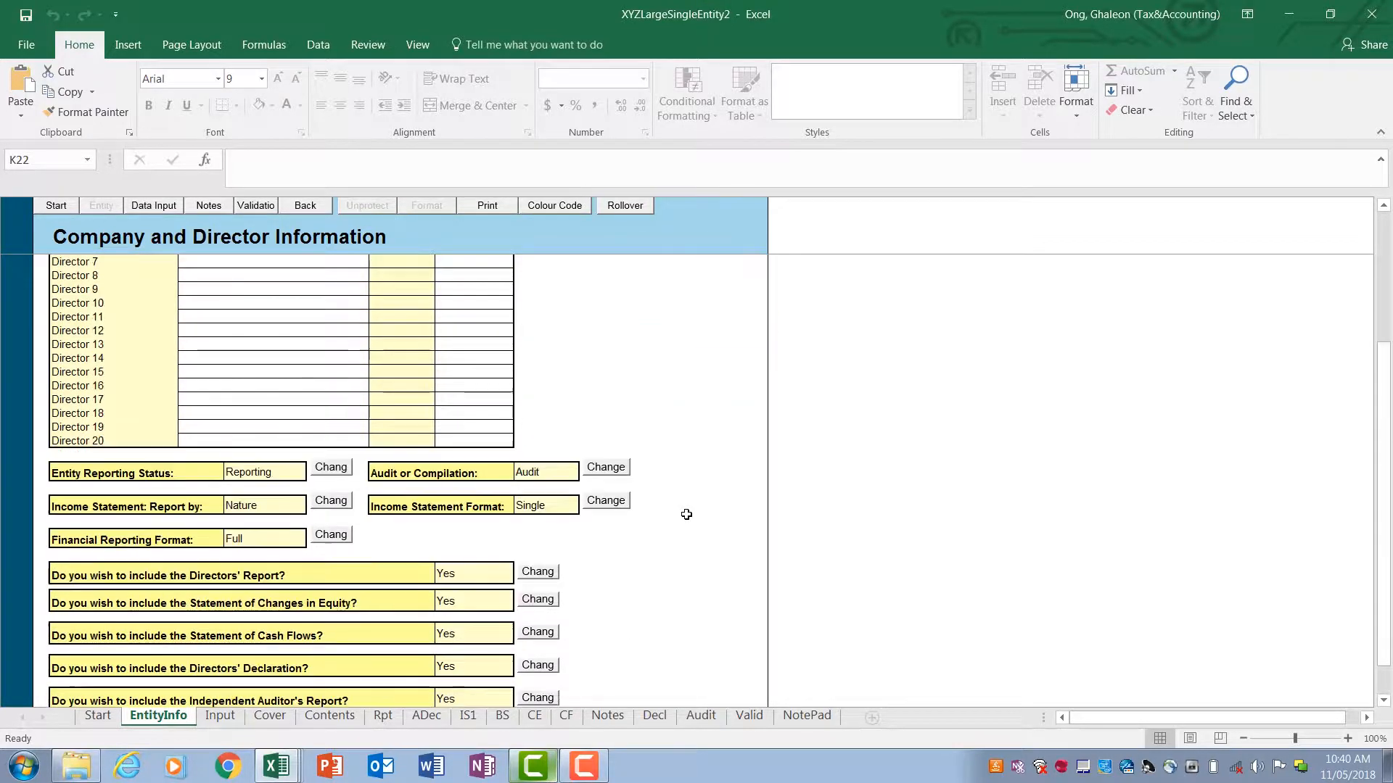
scroll(686, 514, "down", 2)
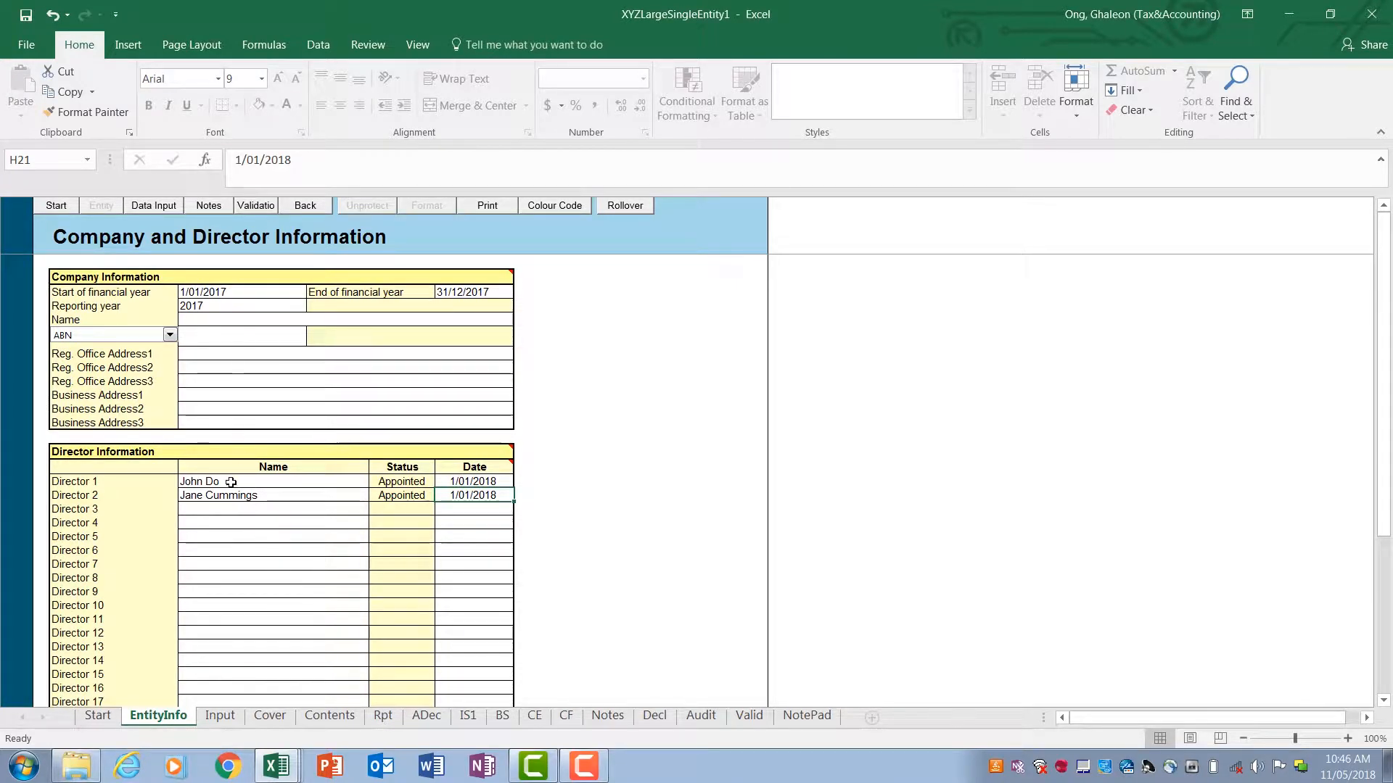
Step: Examine the first two directors' names, status choices and dates, and the director lines in the directors' report
left_click_drag(230, 482, 242, 490)
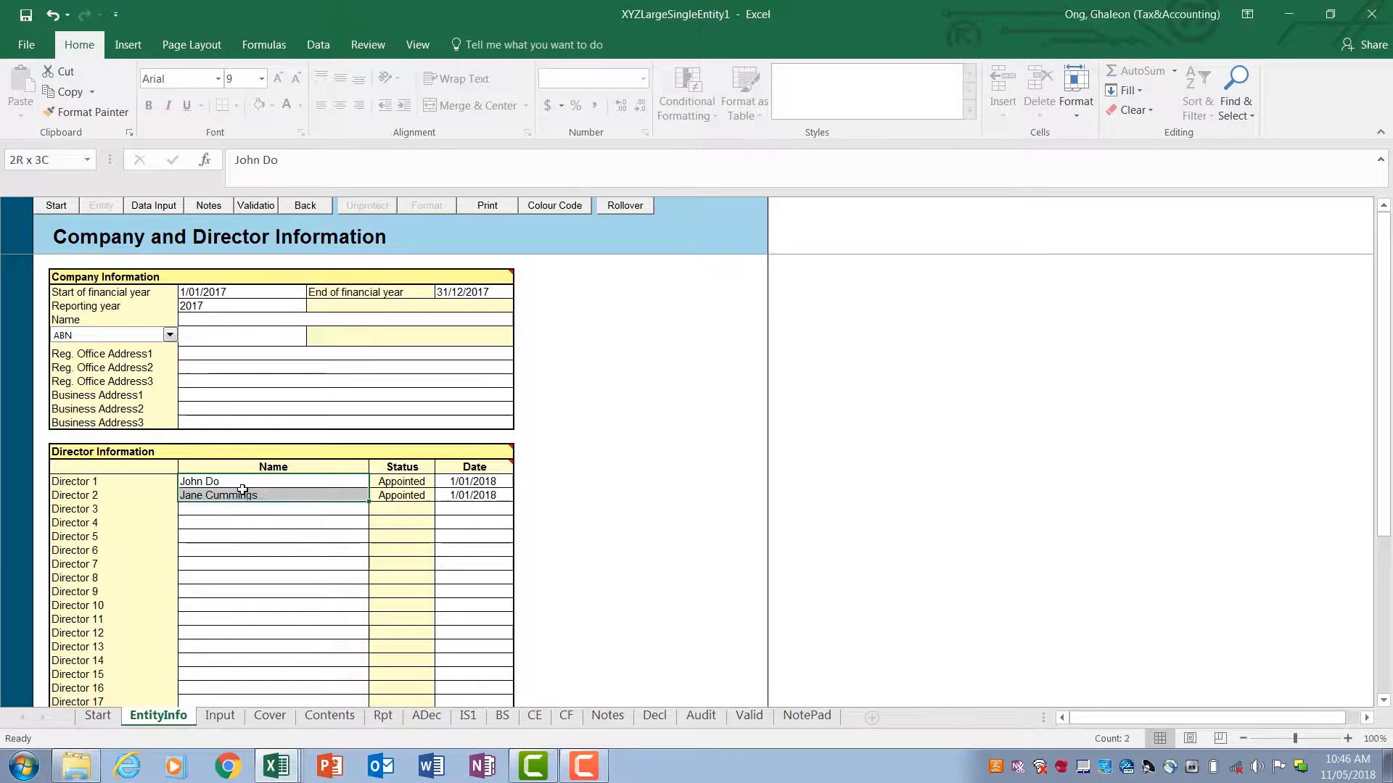
left_click(420, 484)
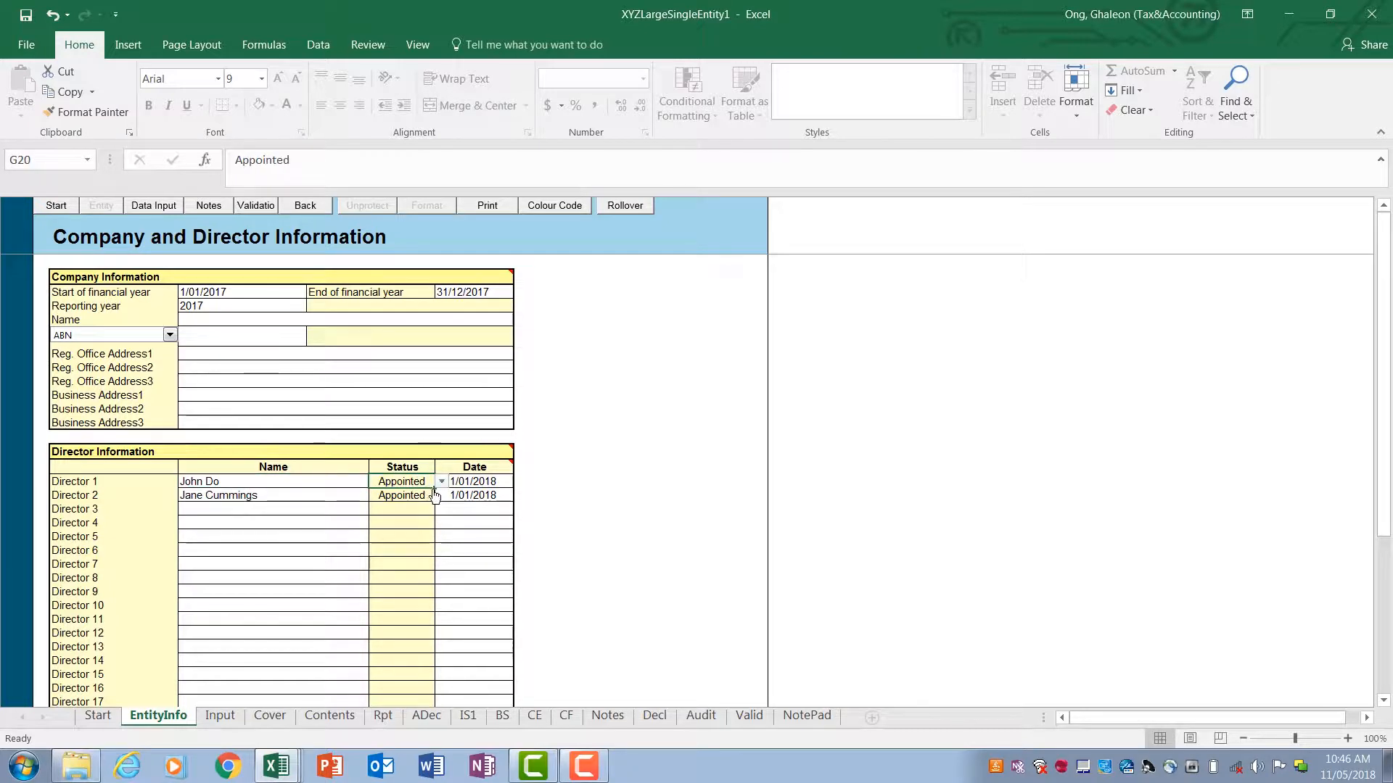
left_click(441, 482)
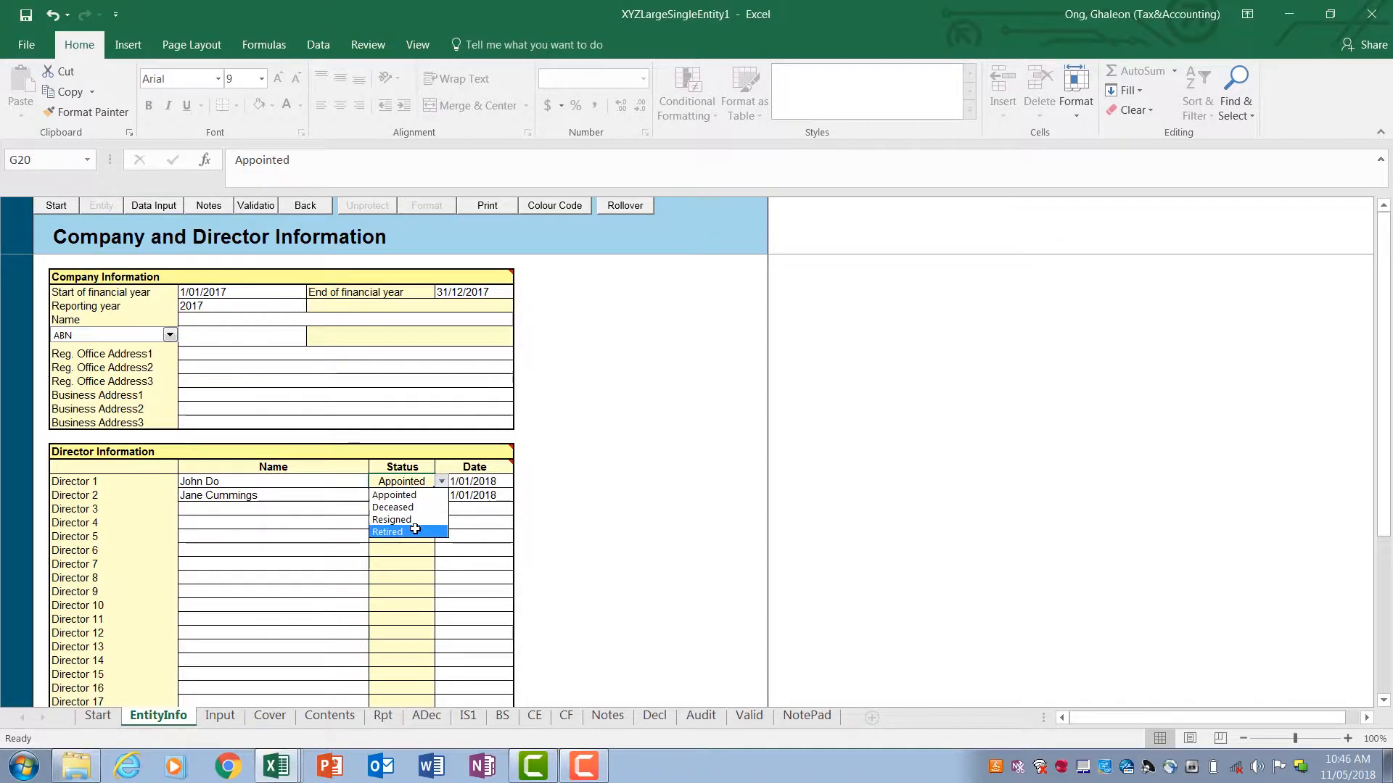
left_click(476, 485)
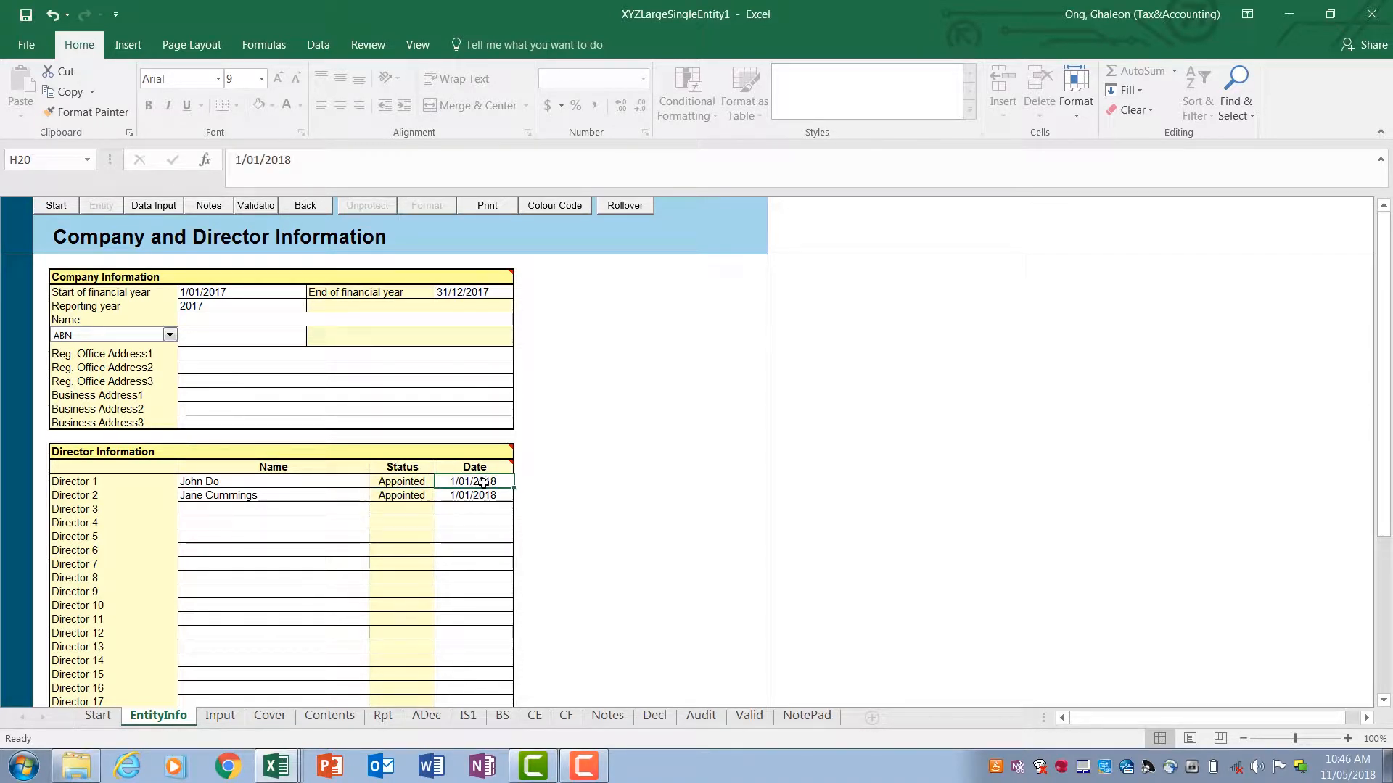
left_click(383, 716)
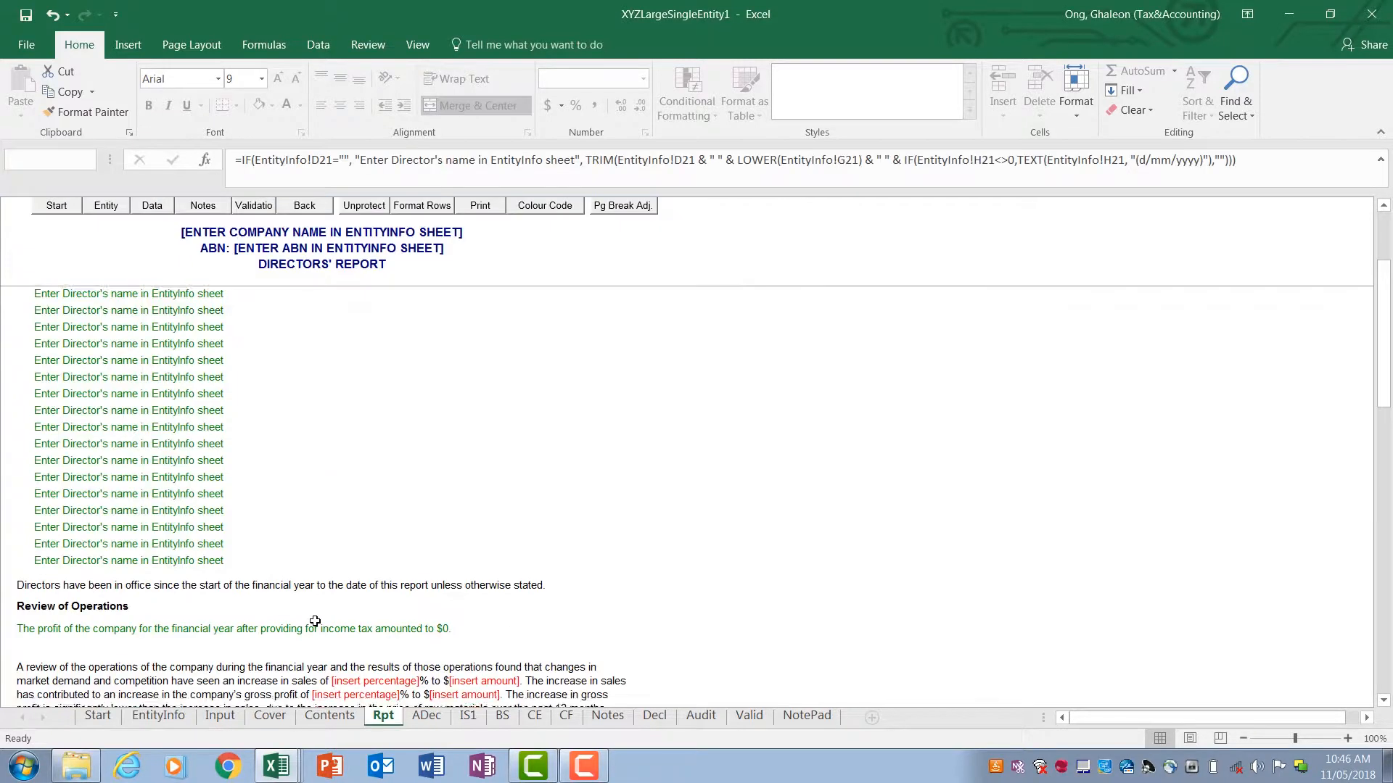
left_click(193, 717)
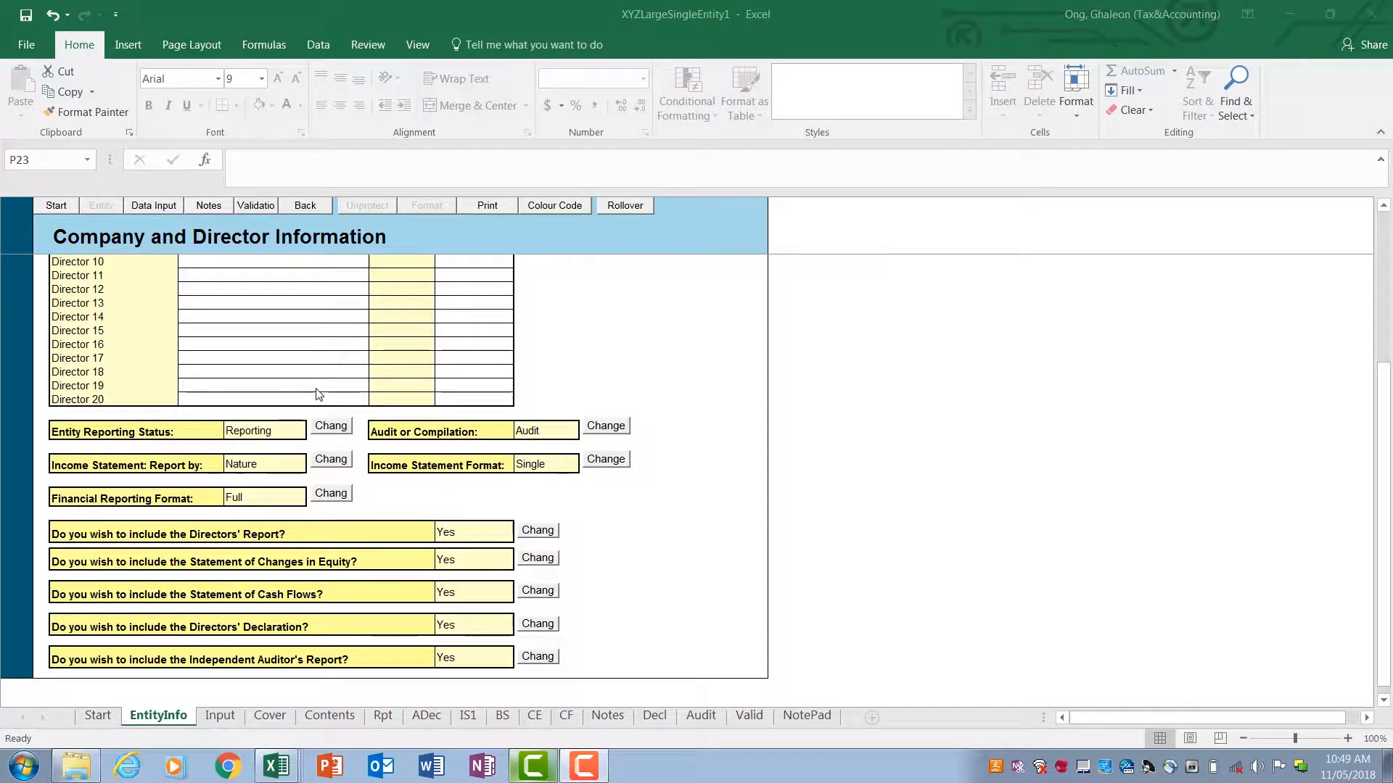
Step: Browse the list of available notes in the notes to the financial statements
left_click(608, 715)
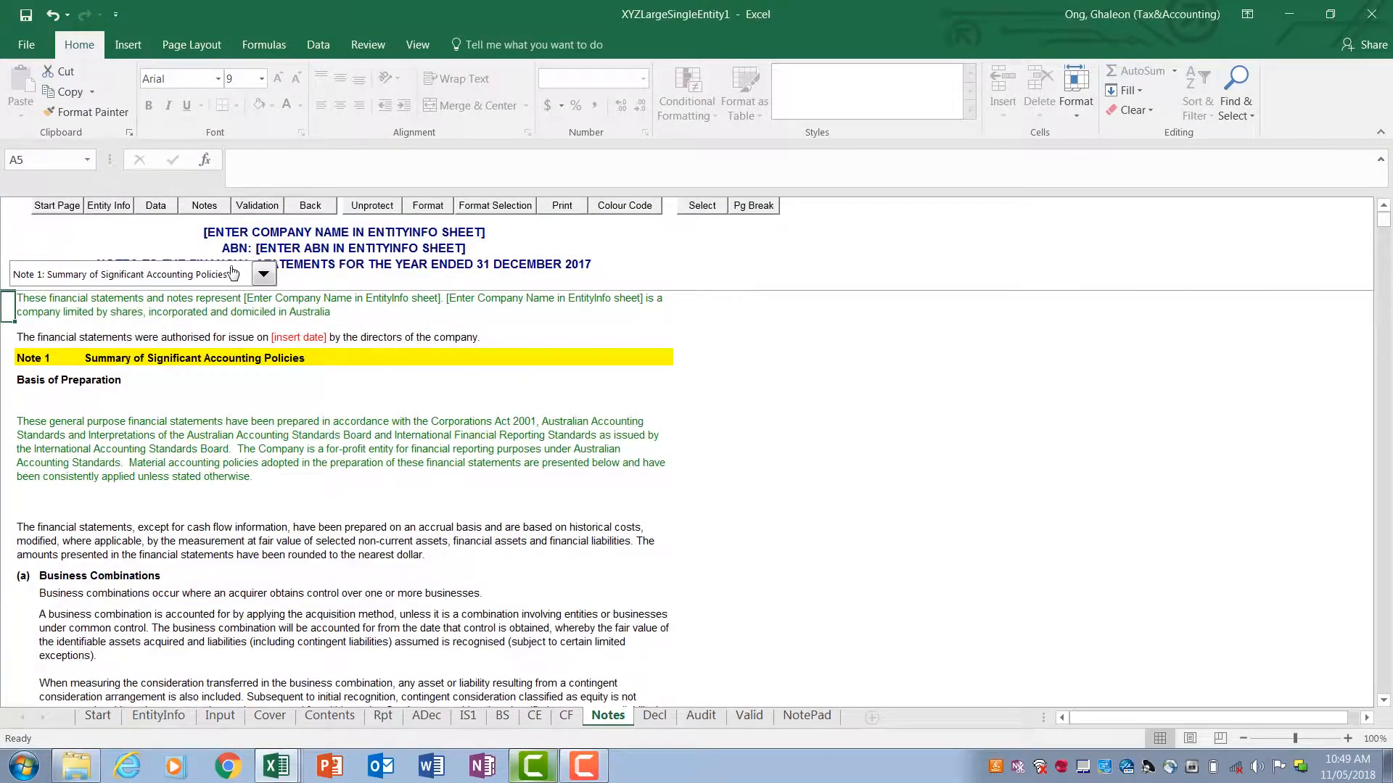
left_click(233, 273)
left_click_drag(270, 320, 270, 369)
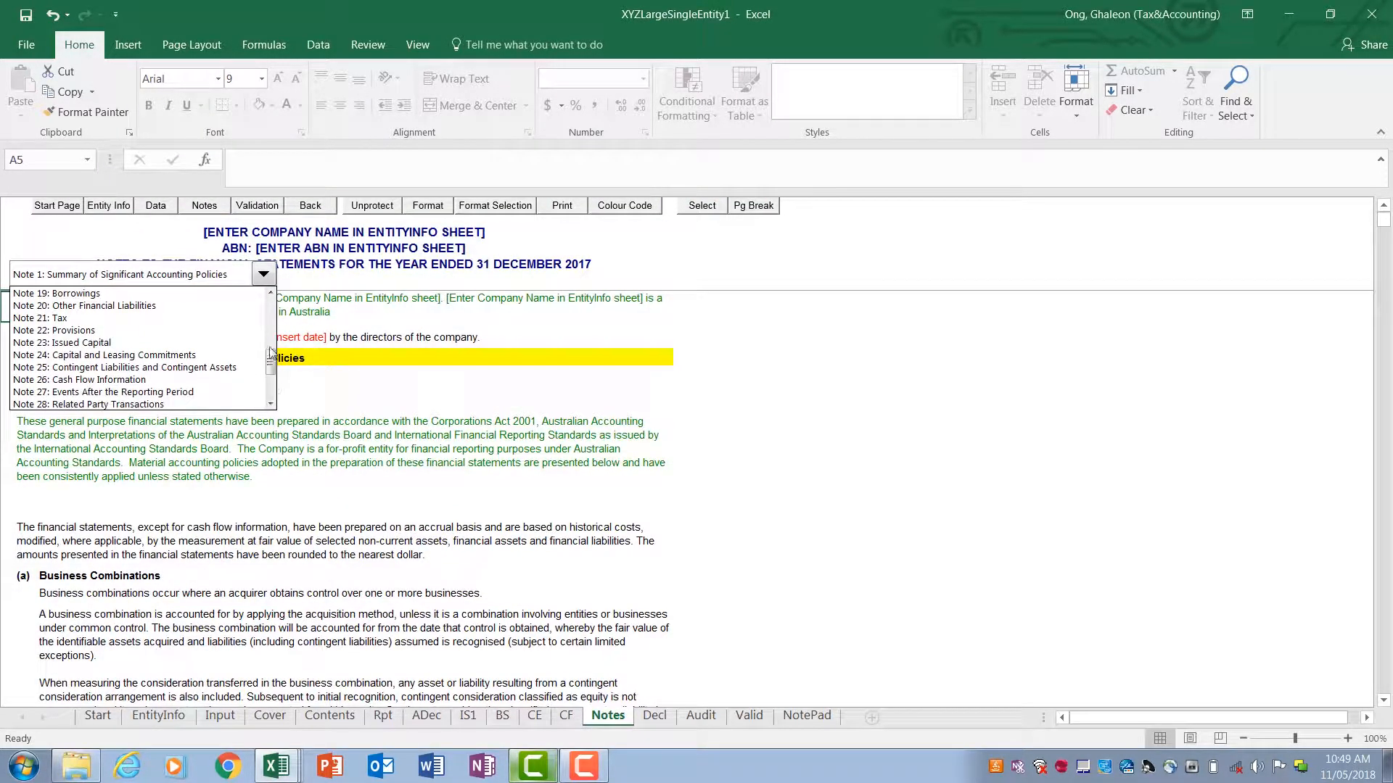
left_click(270, 347)
left_click(515, 419)
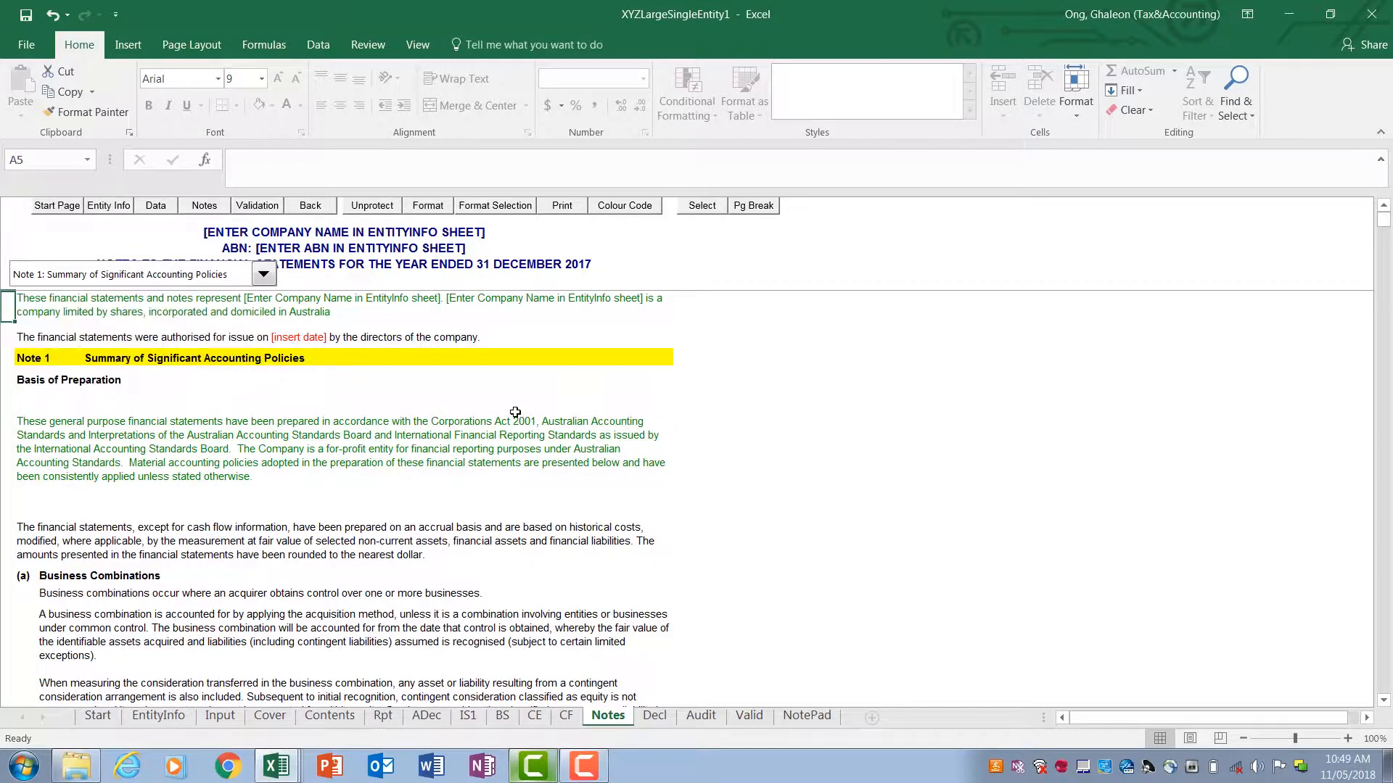
Step: Change the entity reporting status to Non-reporting on the EntityInfo sheet
left_click(174, 717)
left_click(319, 427)
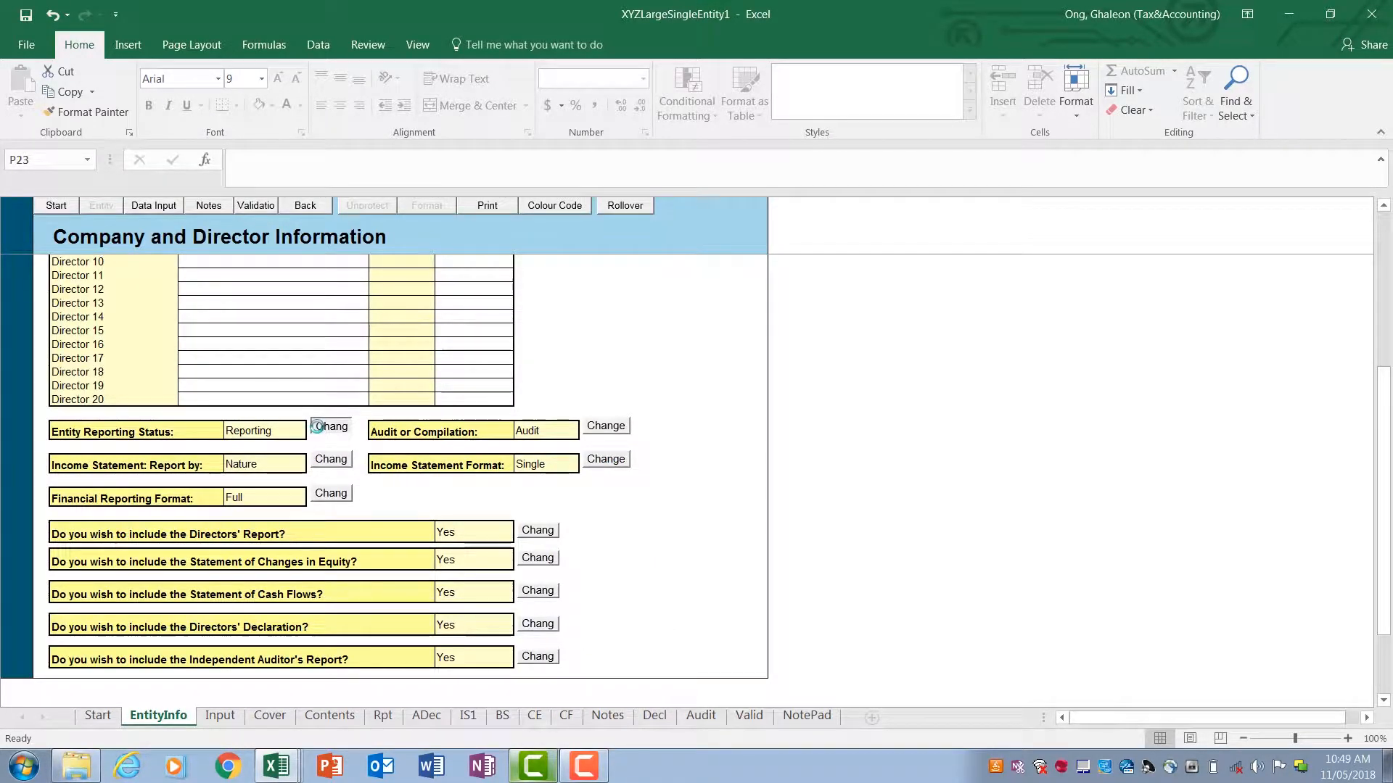
scroll(797, 512, "down", 1)
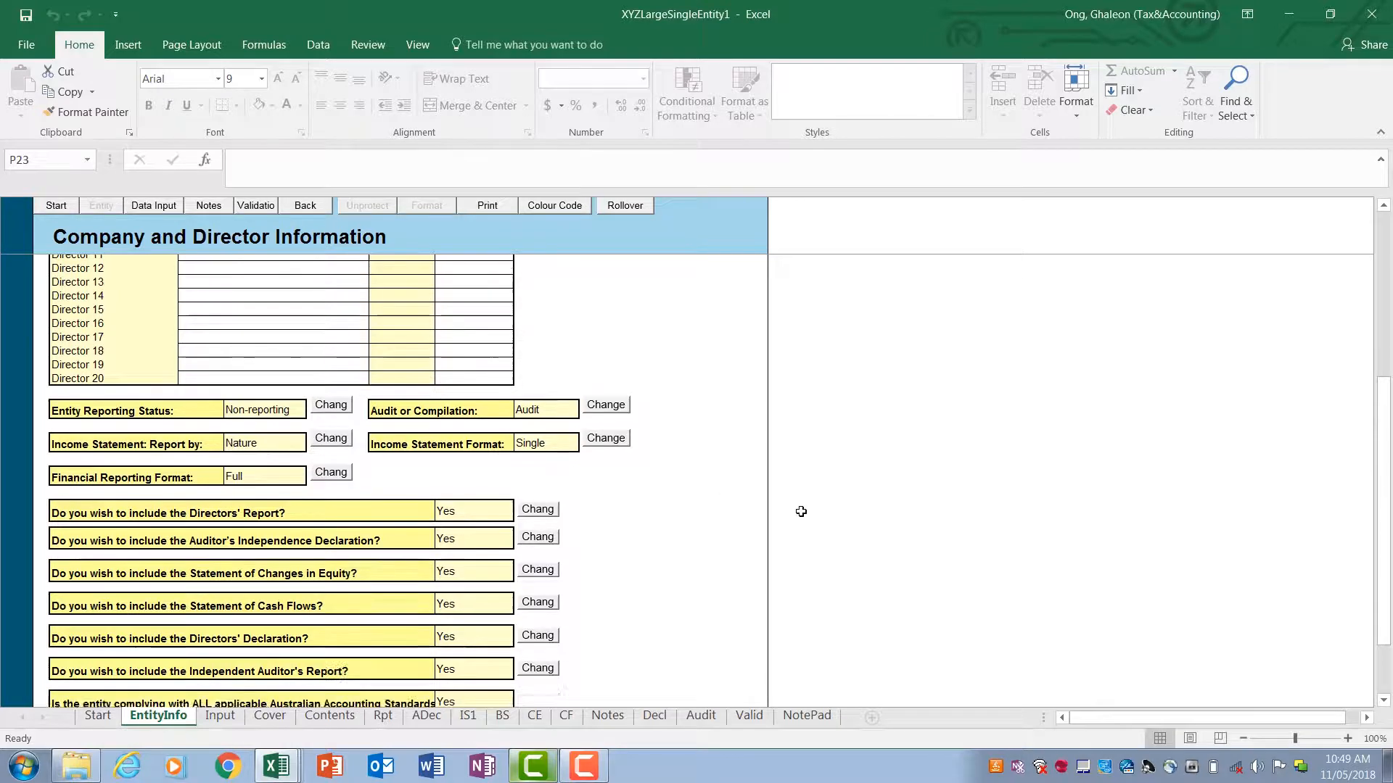
scroll(765, 641, "down", 2)
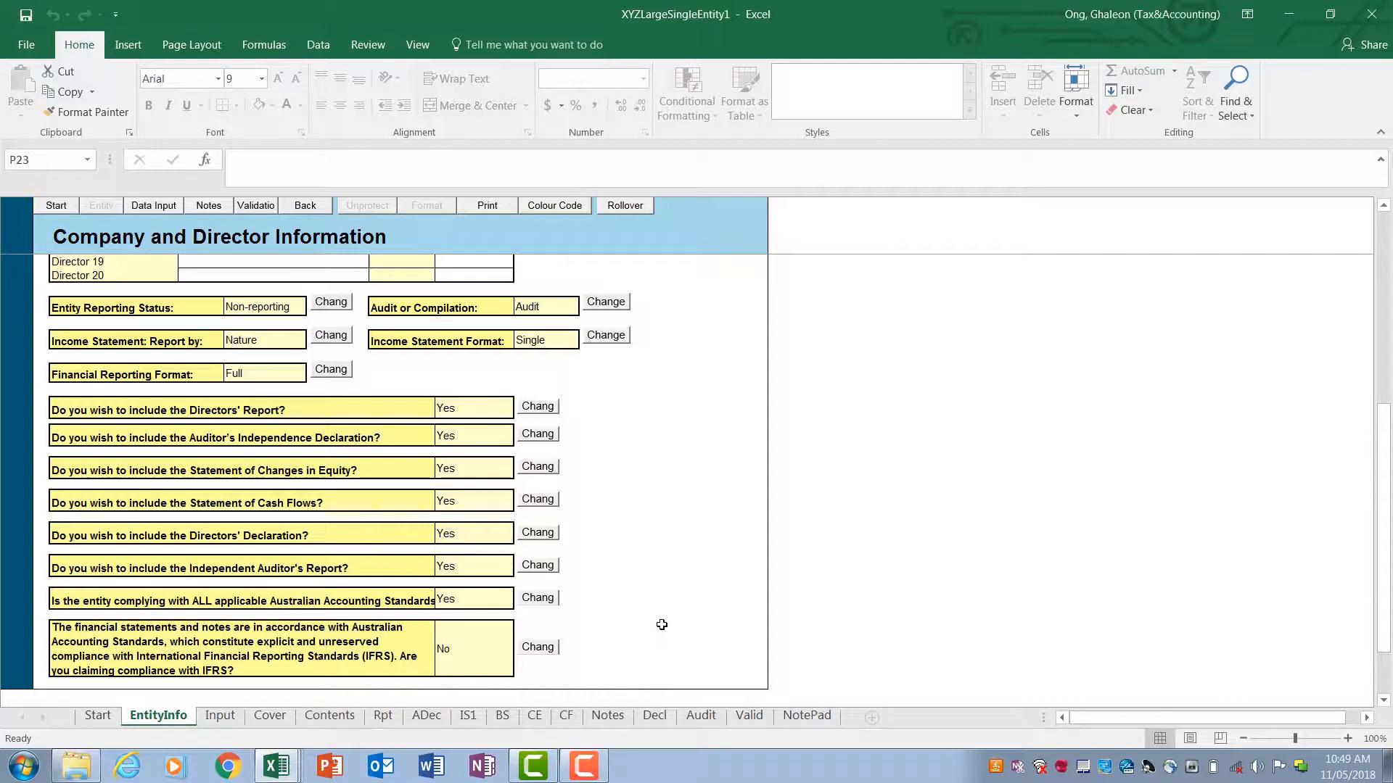
Step: Set the Auditor's Independence Declaration and Statement of Changes in Equity inclusions to No, and return both to Yes
left_click(530, 435)
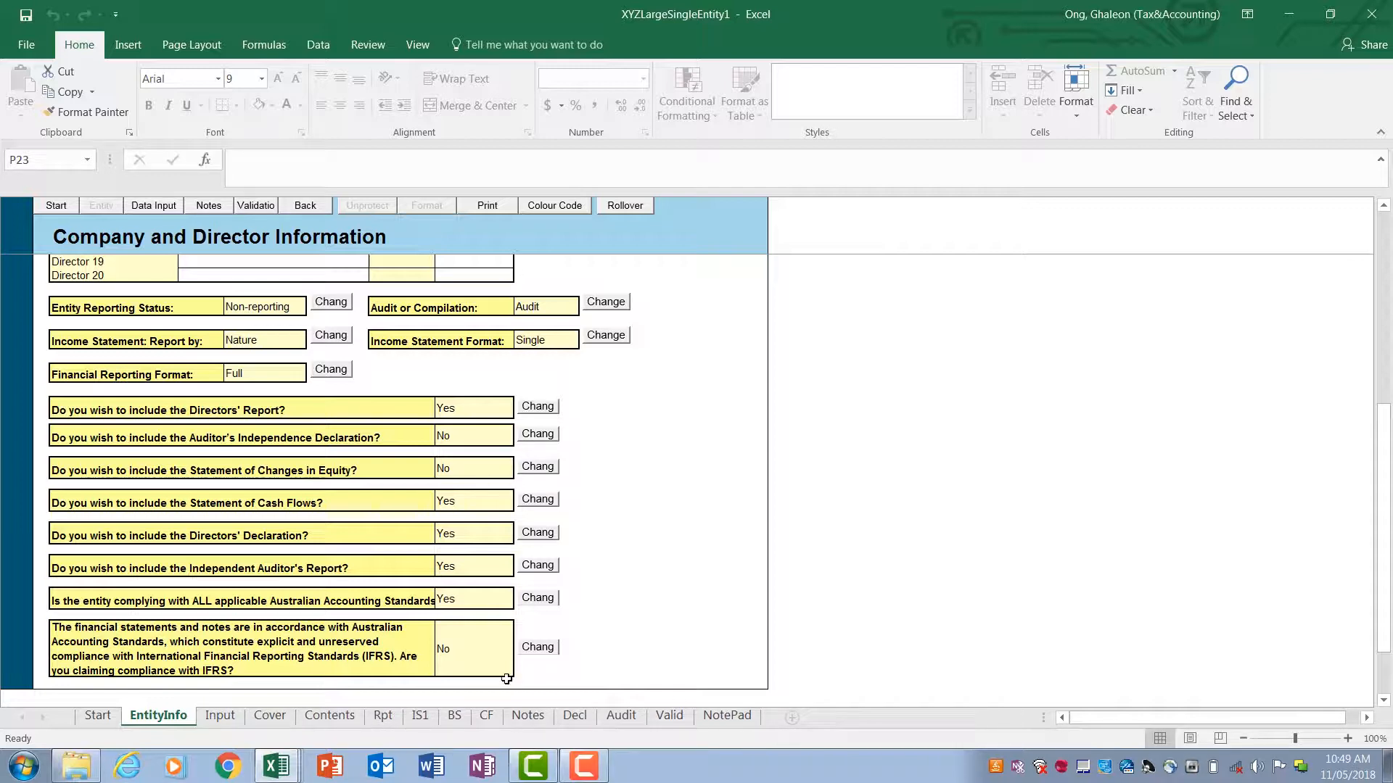
left_click(540, 434)
left_click(543, 472)
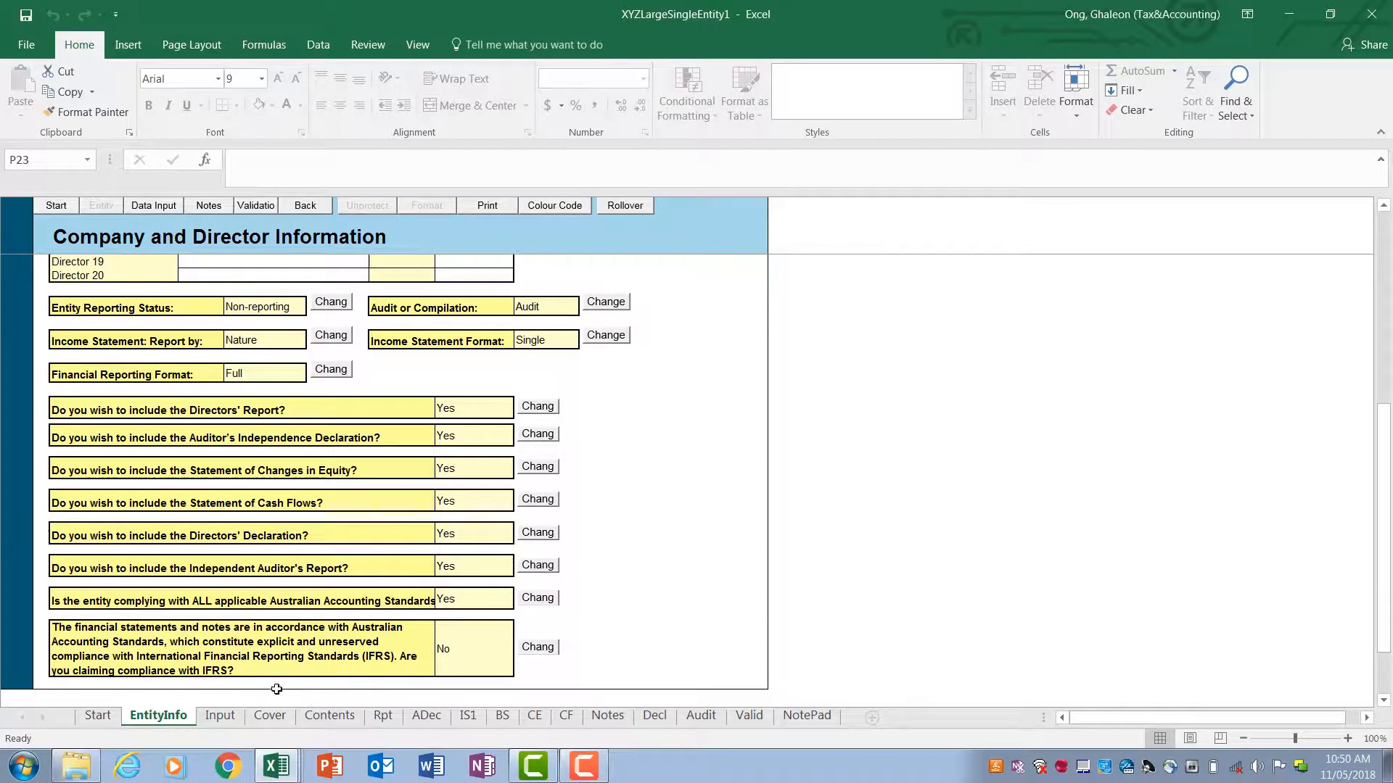
Step: On the Input sheet, enter 2017 revenue of 500 for sale of goods and 300 for provision of services
left_click(230, 717)
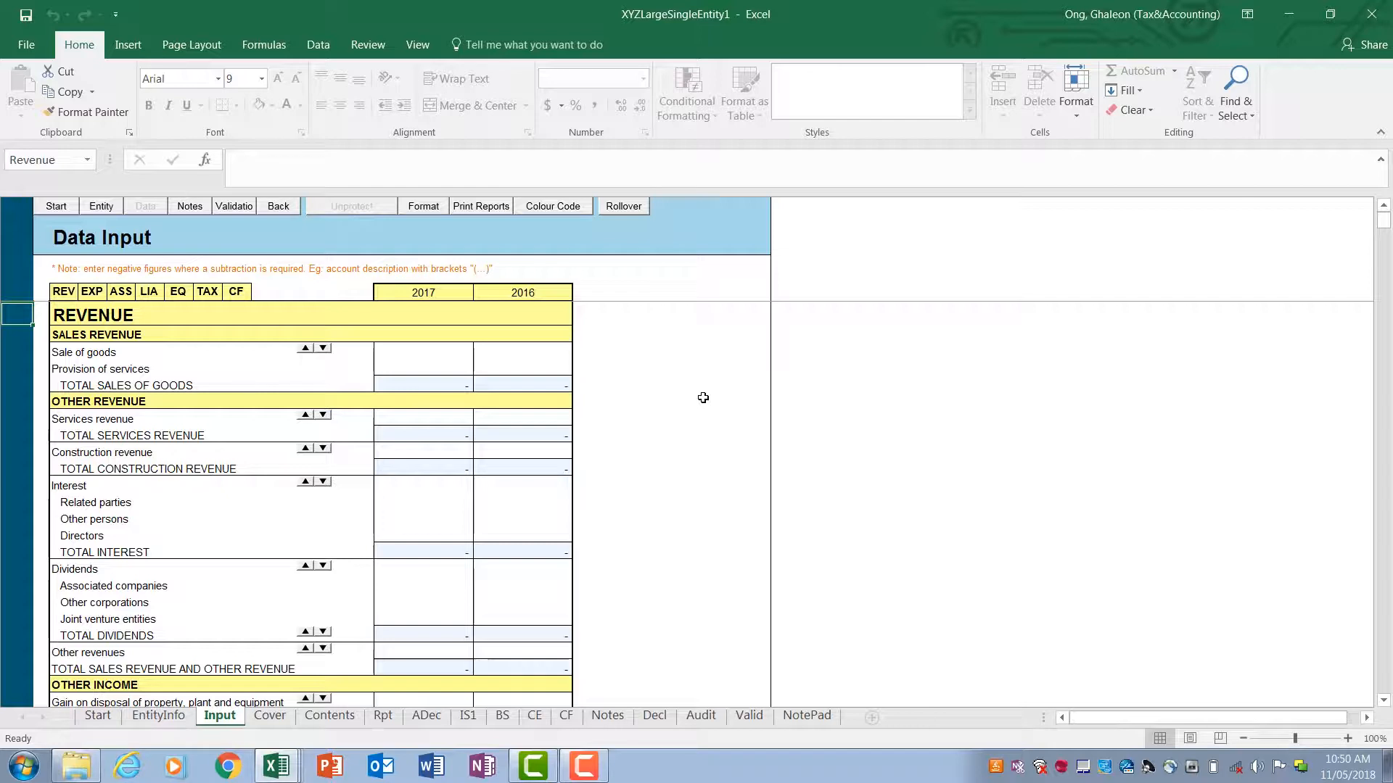
left_click(426, 348)
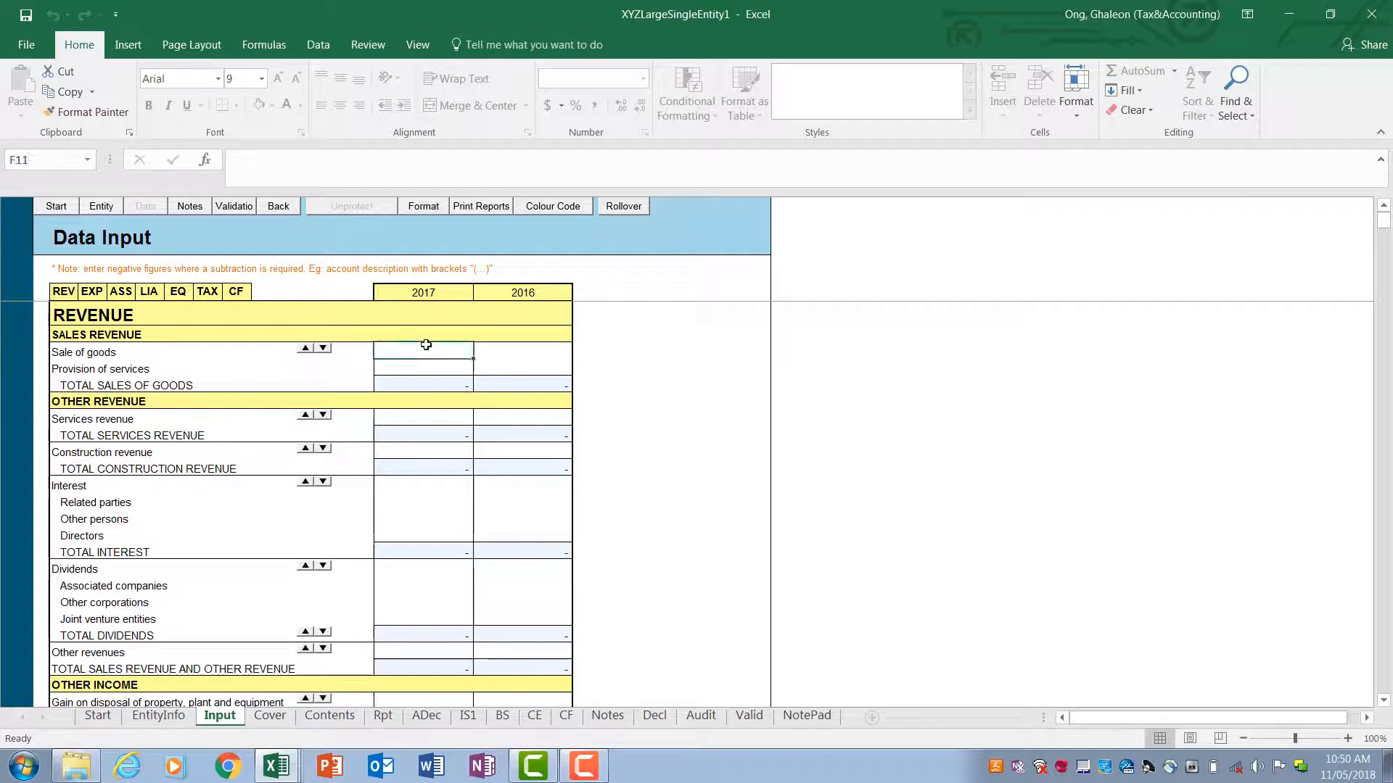
type("500")
key("Return")
type("300")
key("Return")
Step: Enter 2016 revenue of 400 for sale of goods and 50 for provision of services
left_click(523, 352)
type("400")
key("Return")
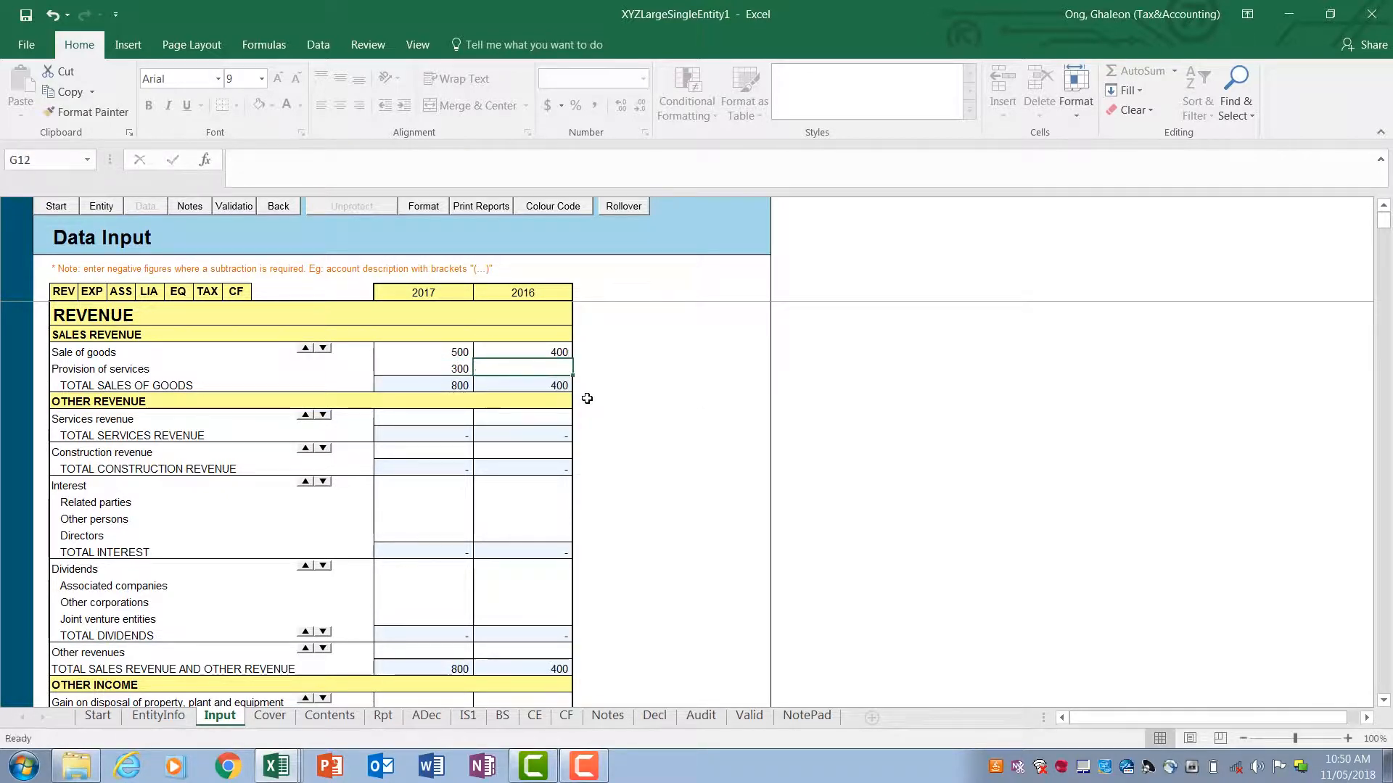
type("50")
key("Return")
Step: Enter 2017 expenses of 50 for changes in inventories and 50 for raw materials and consumables used
scroll(532, 513, "down", 7)
left_click(414, 527)
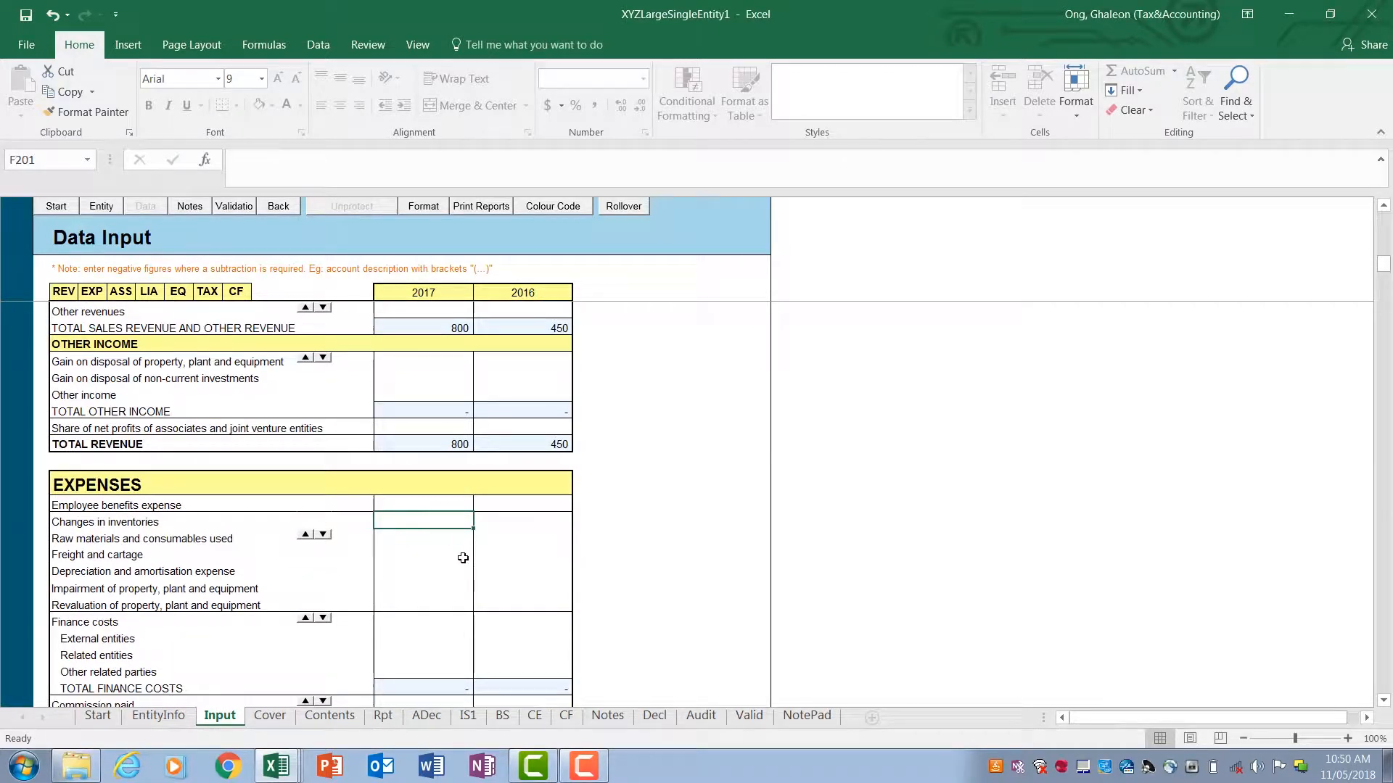
type("500")
key("Return")
type("100")
key("Right")
key("Left")
key("Up")
type("50")
key("Right")
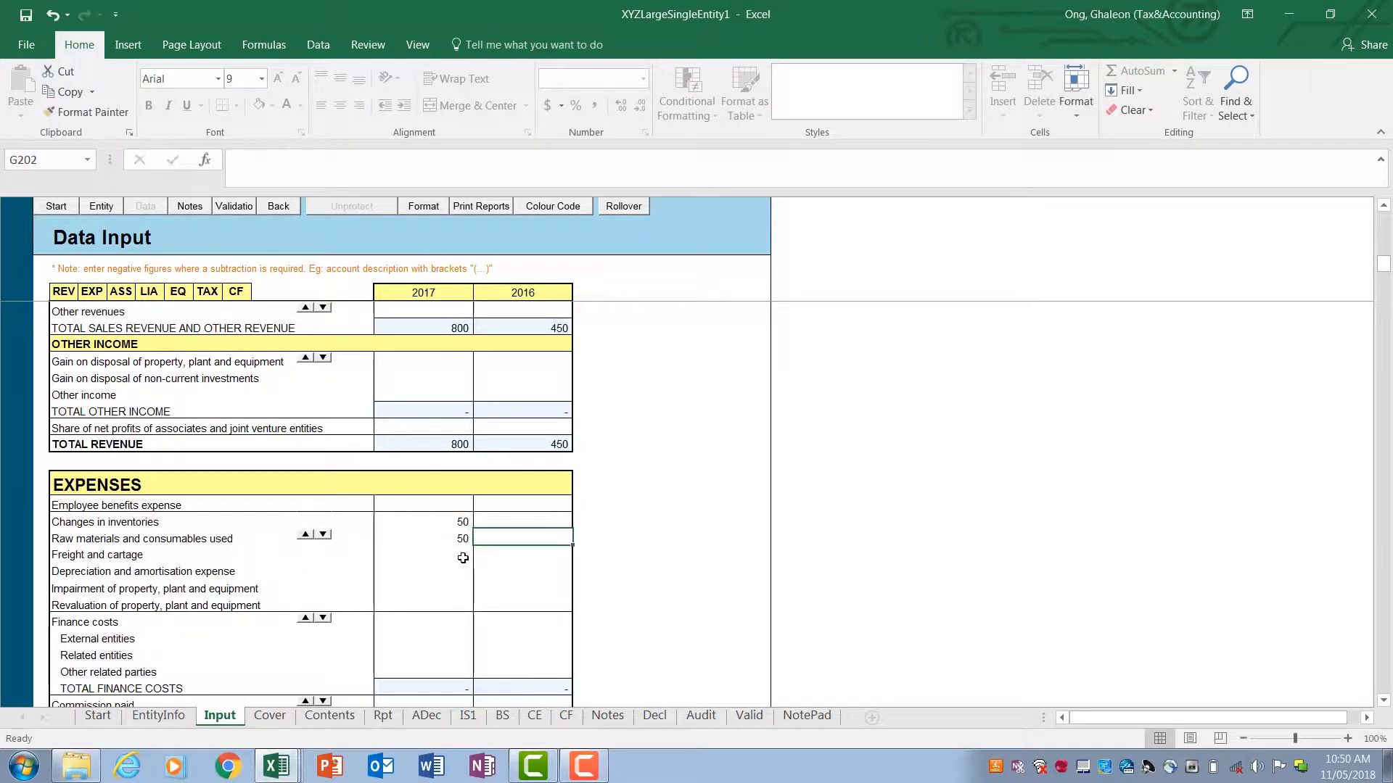
Step: Enter 2016 expenses of 50 for changes in inventories and 50 for raw materials and consumables used
type("50")
key("Return")
type("100")
key("Return")
Step: Review the statement of profit or loss on the IS1 sheet, including the formula behind the 2017 tax expense
scroll(456, 563, "down", 6)
scroll(457, 563, "down", 9)
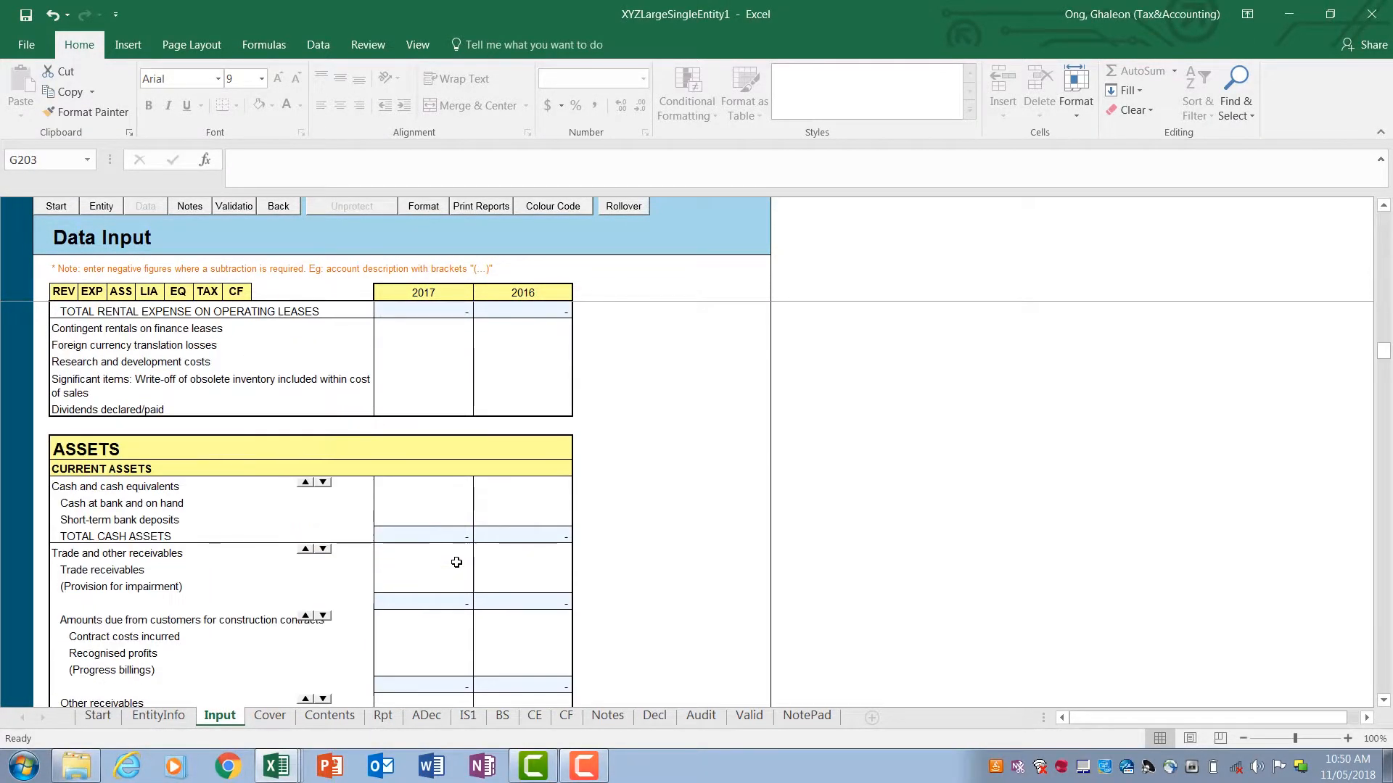
scroll(457, 563, "up", 7)
left_click(466, 718)
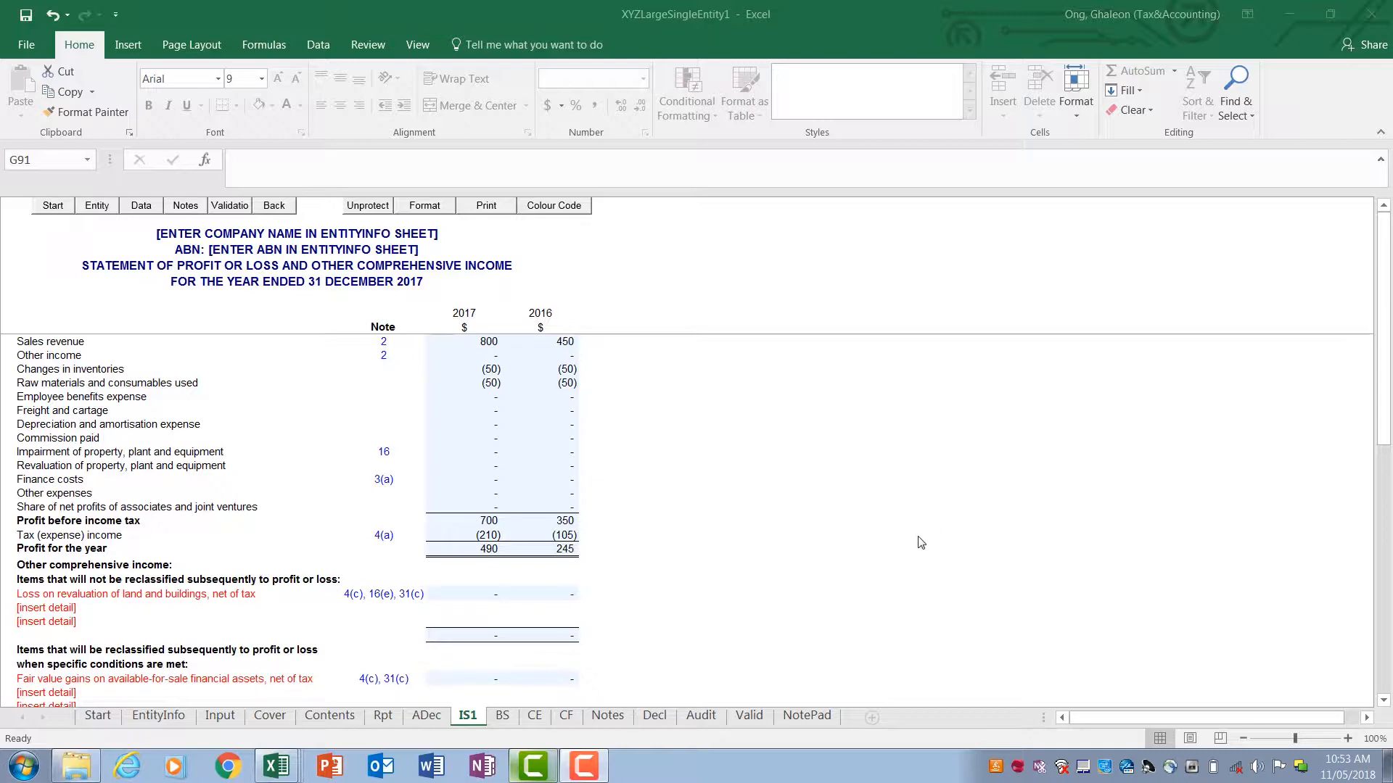
left_click(488, 535)
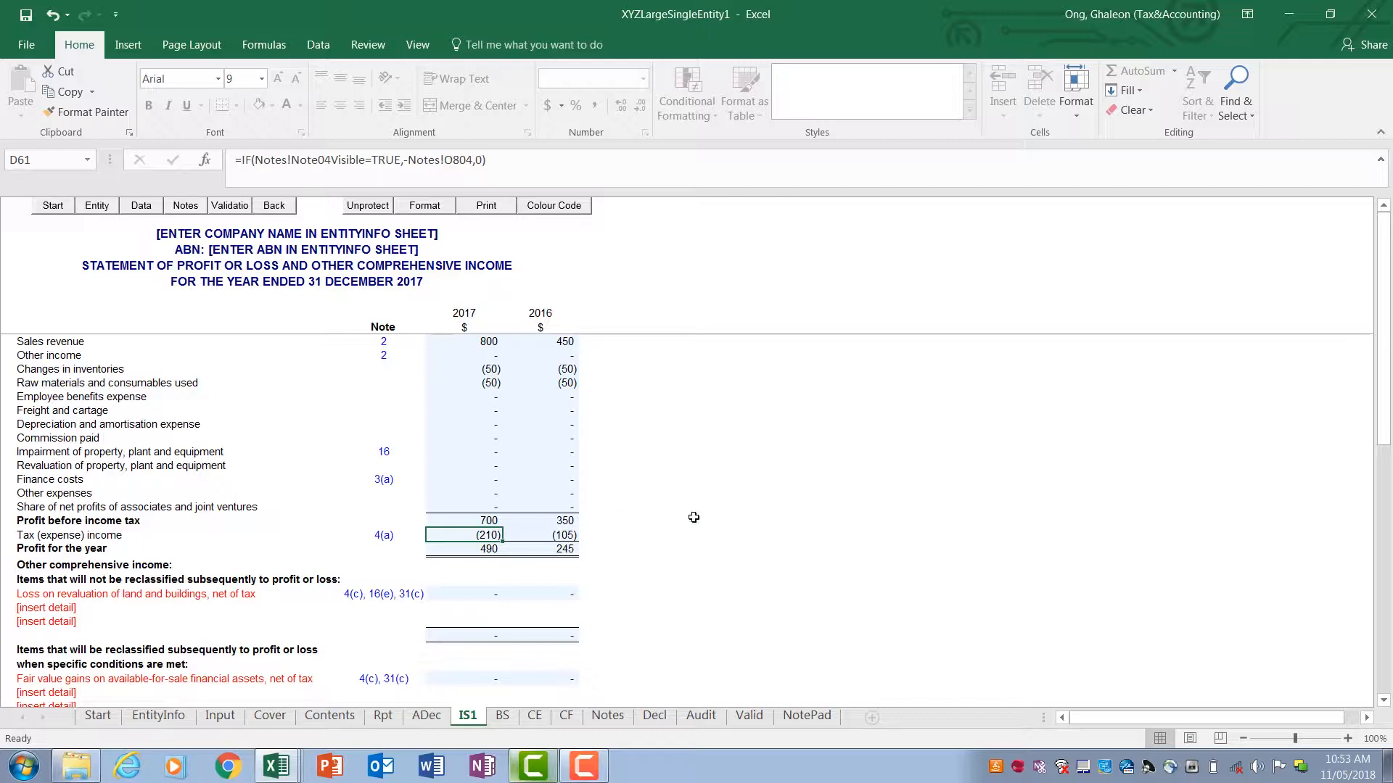
left_click(723, 519)
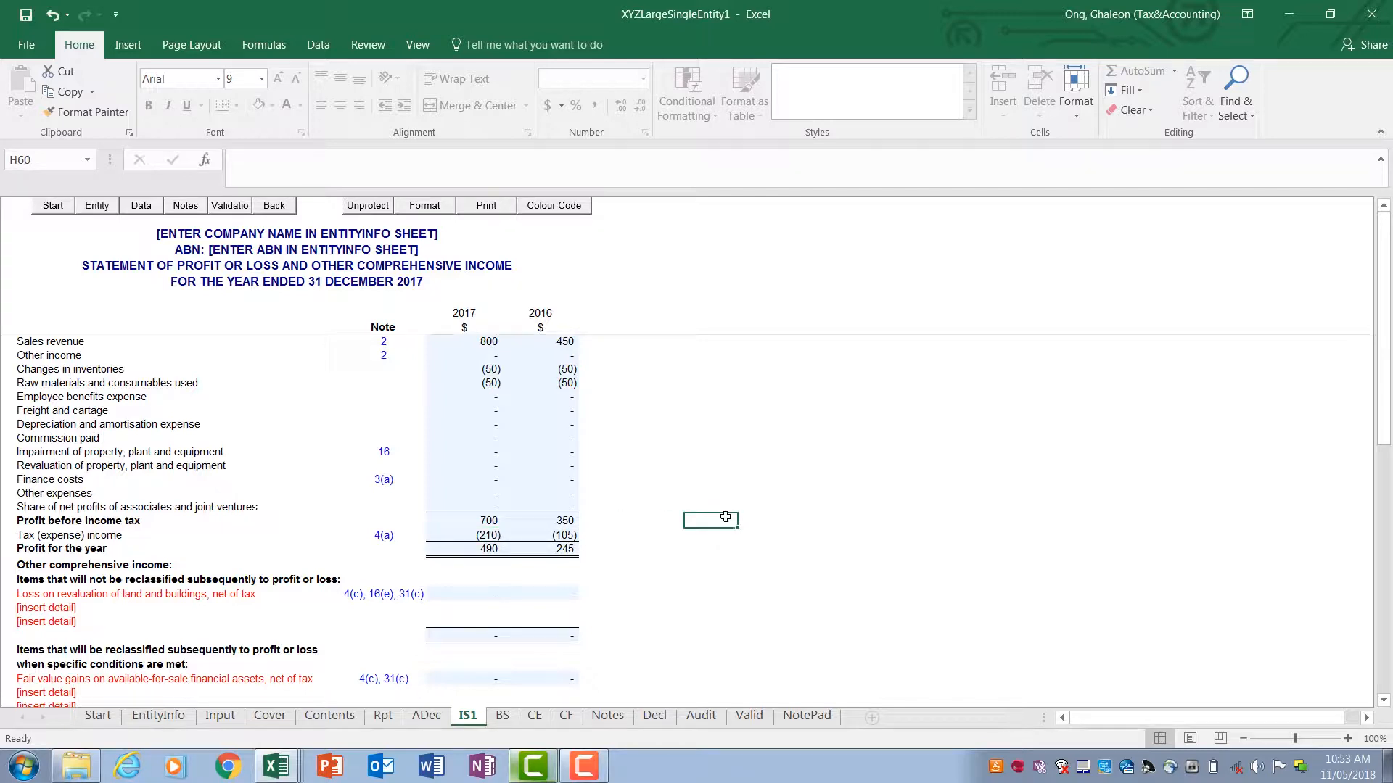
scroll(725, 518, "down", 1)
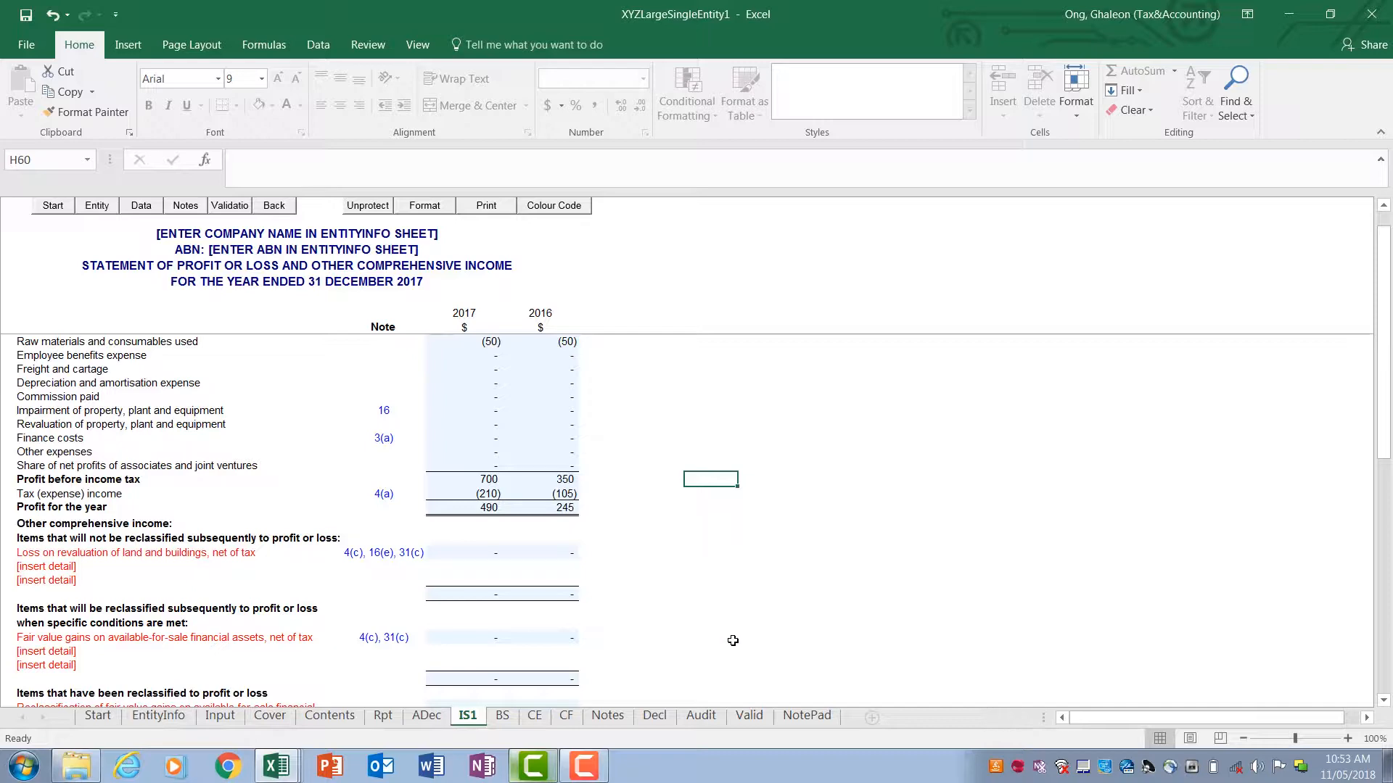
Step: Go to Note 2: Revenue and Other Income in the notes and examine its revenue figures
left_click(610, 717)
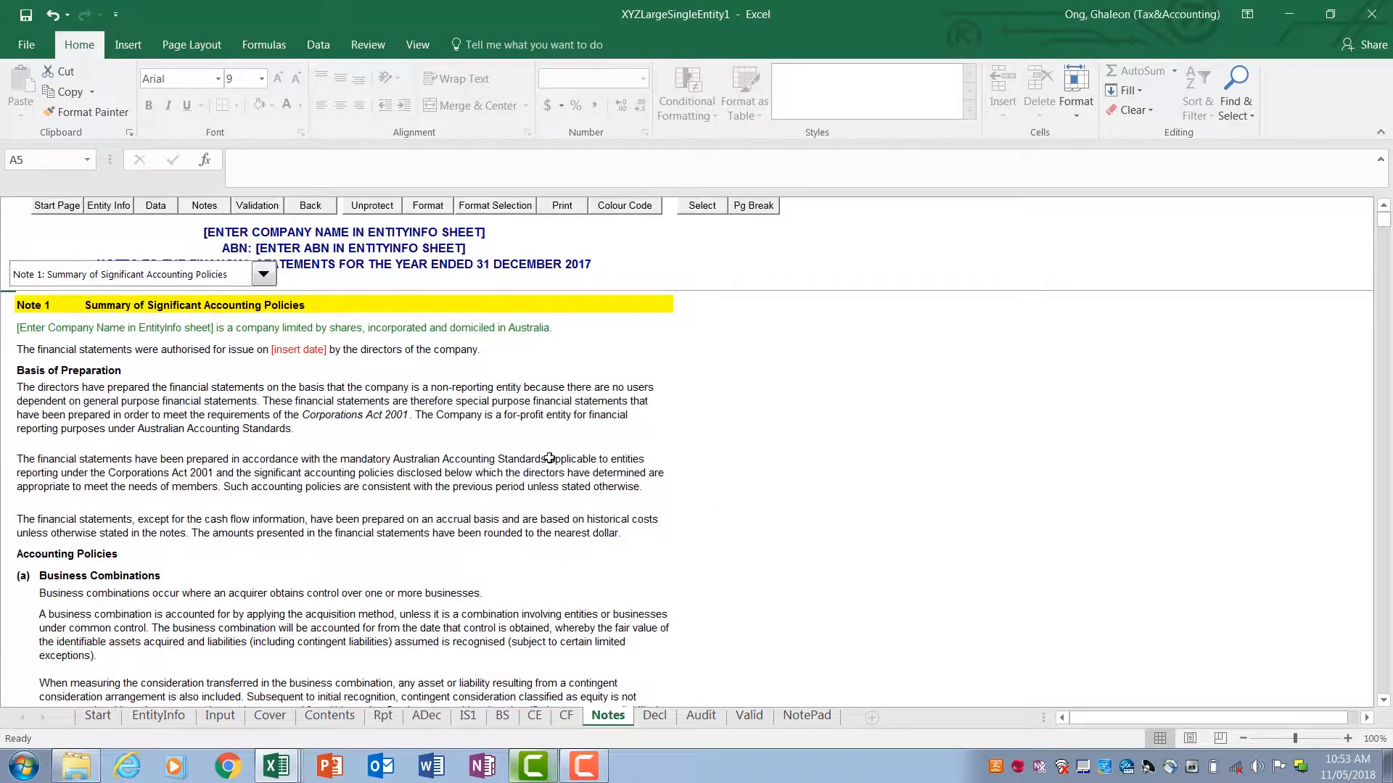
left_click(174, 277)
left_click(150, 311)
scroll(585, 429, "down", 3)
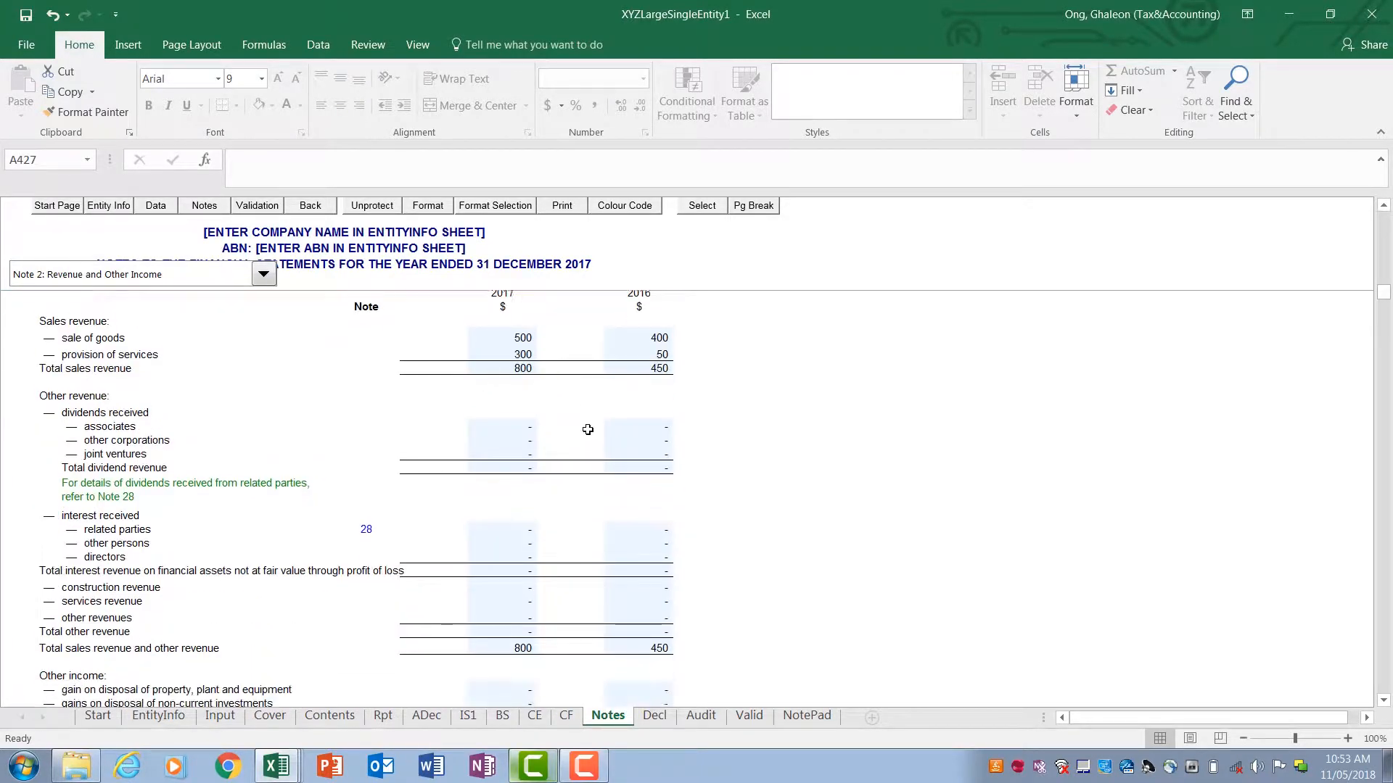
scroll(585, 428, "up", 10)
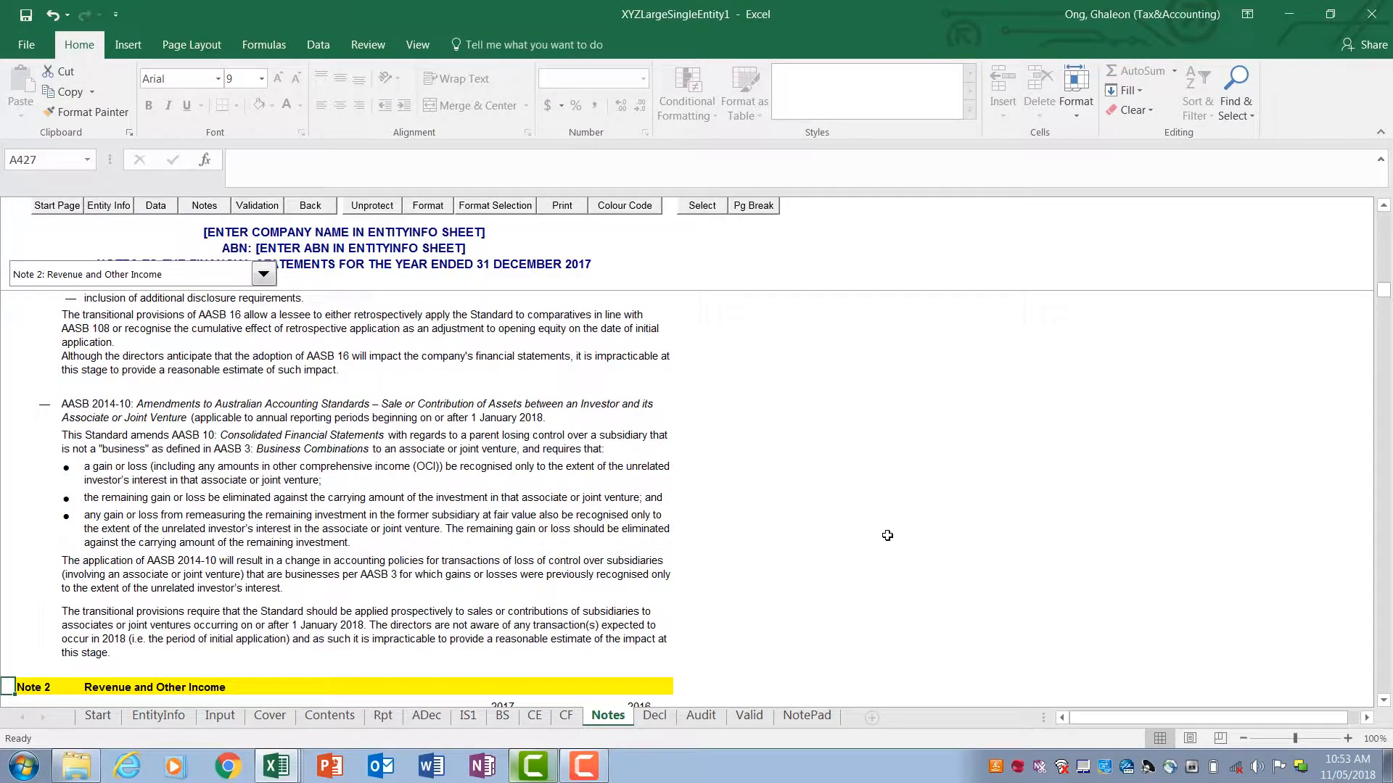
Step: Hide Notes 7 to 12 from the financial statements, confirming the removal of Note 11
left_click(691, 209)
left_click(660, 296)
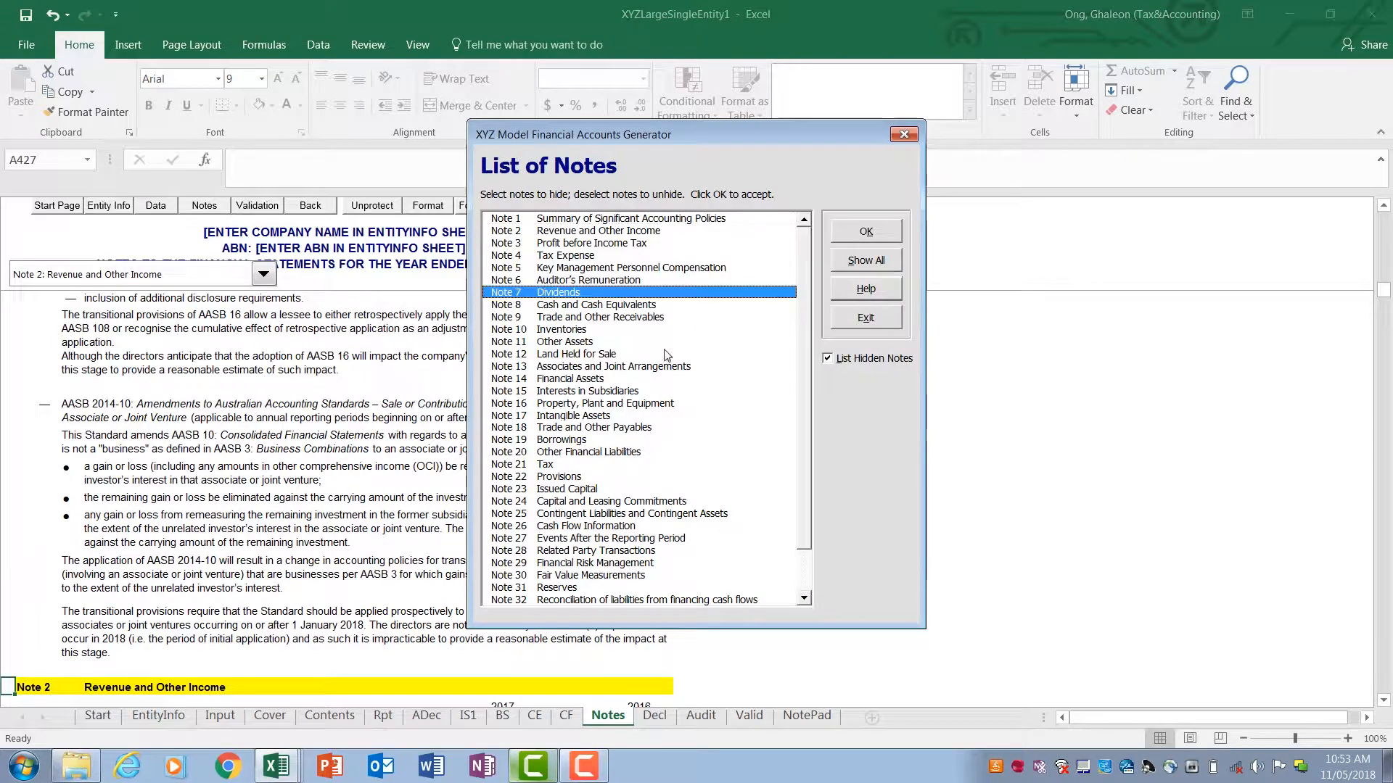
left_click(664, 354, "shift")
left_click(868, 232)
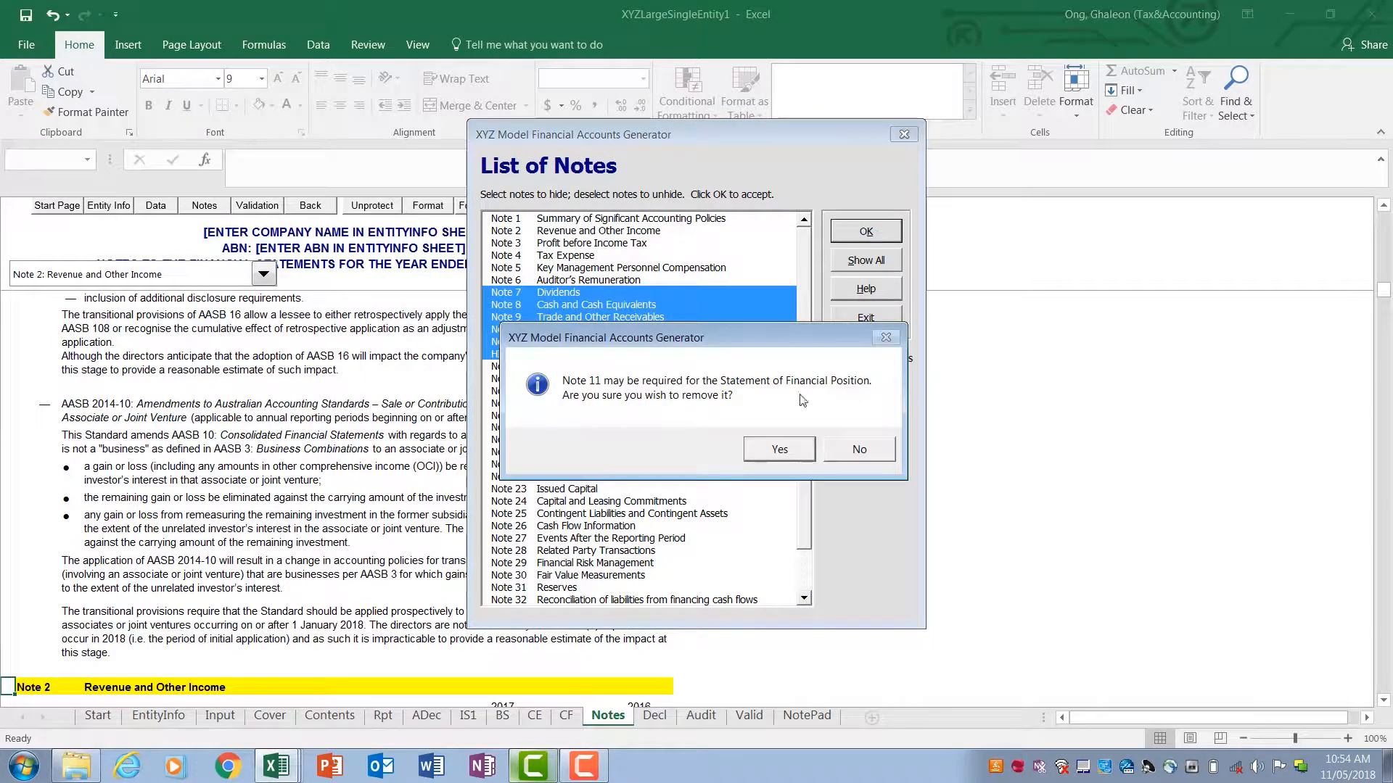
left_click(792, 450)
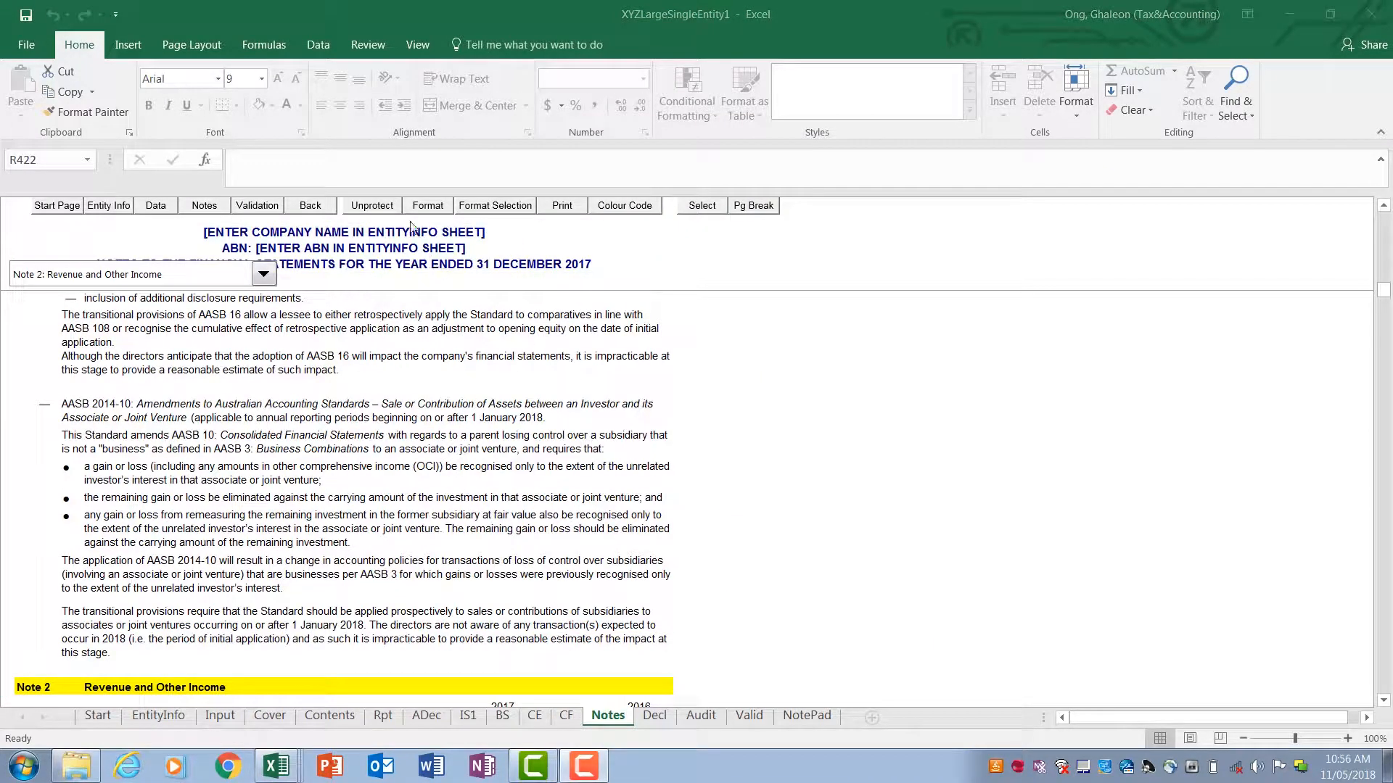
Step: Open the Validation Sheet to check whether the financial statements balance
left_click(263, 210)
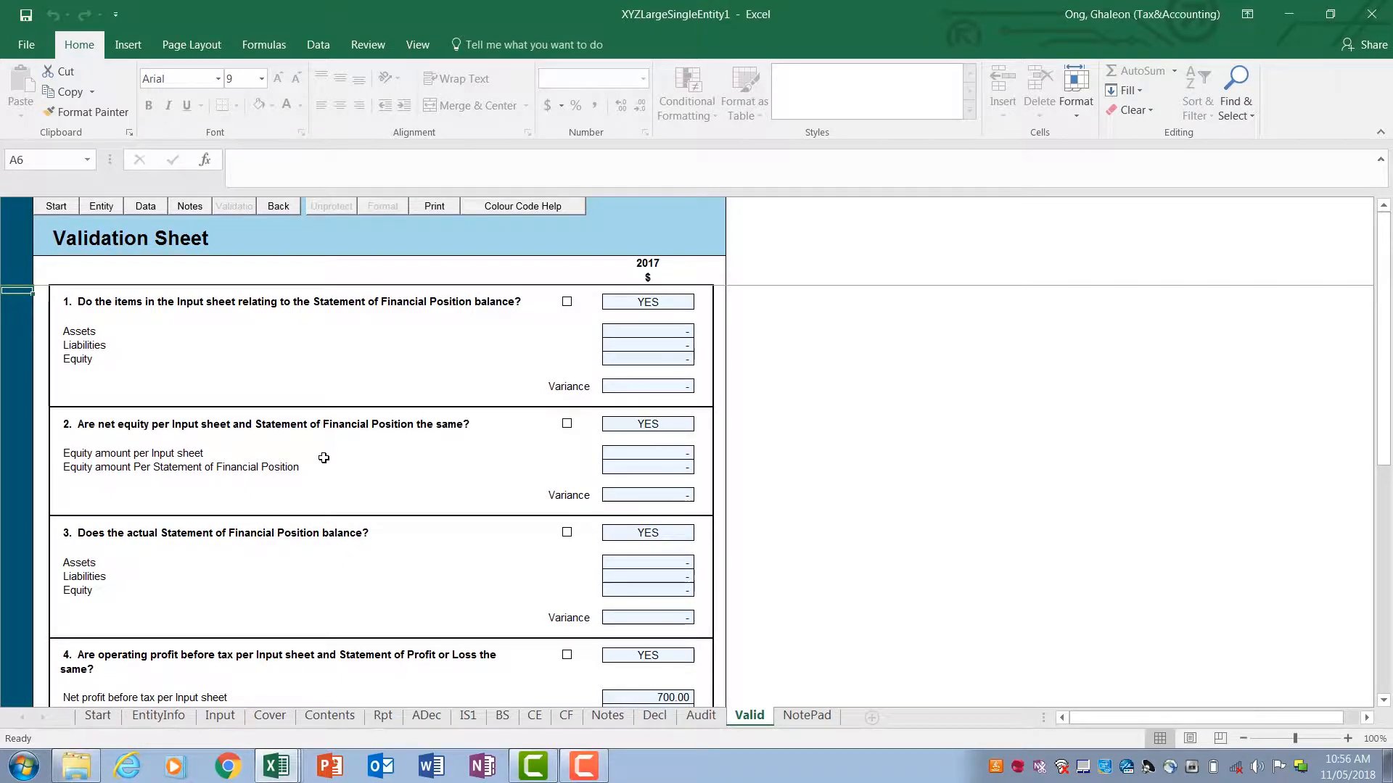
Step: Review the Validation Sheet checks comparing the Input sheet with the financial statements
left_click(689, 333)
scroll(689, 333, "down", 6)
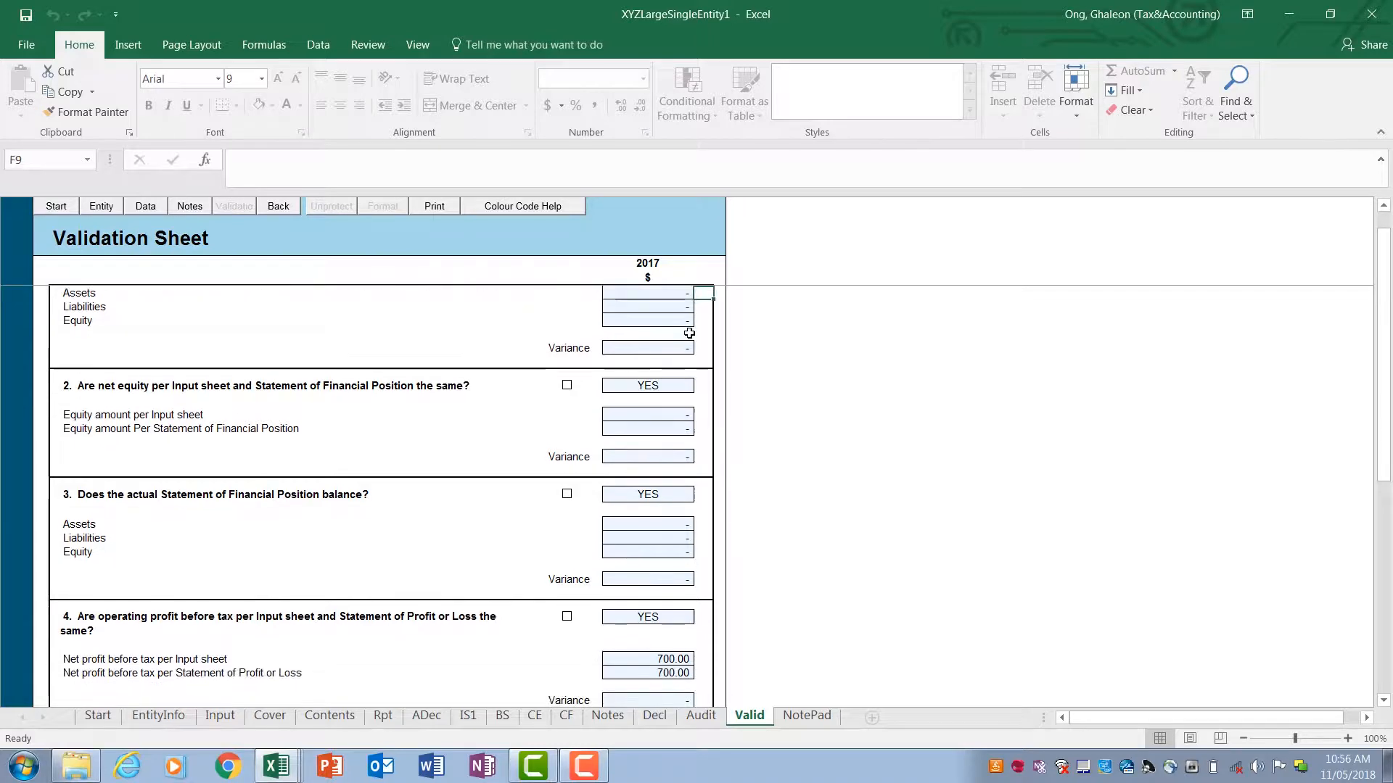
scroll(689, 333, "down", 7)
scroll(687, 330, "up", 12)
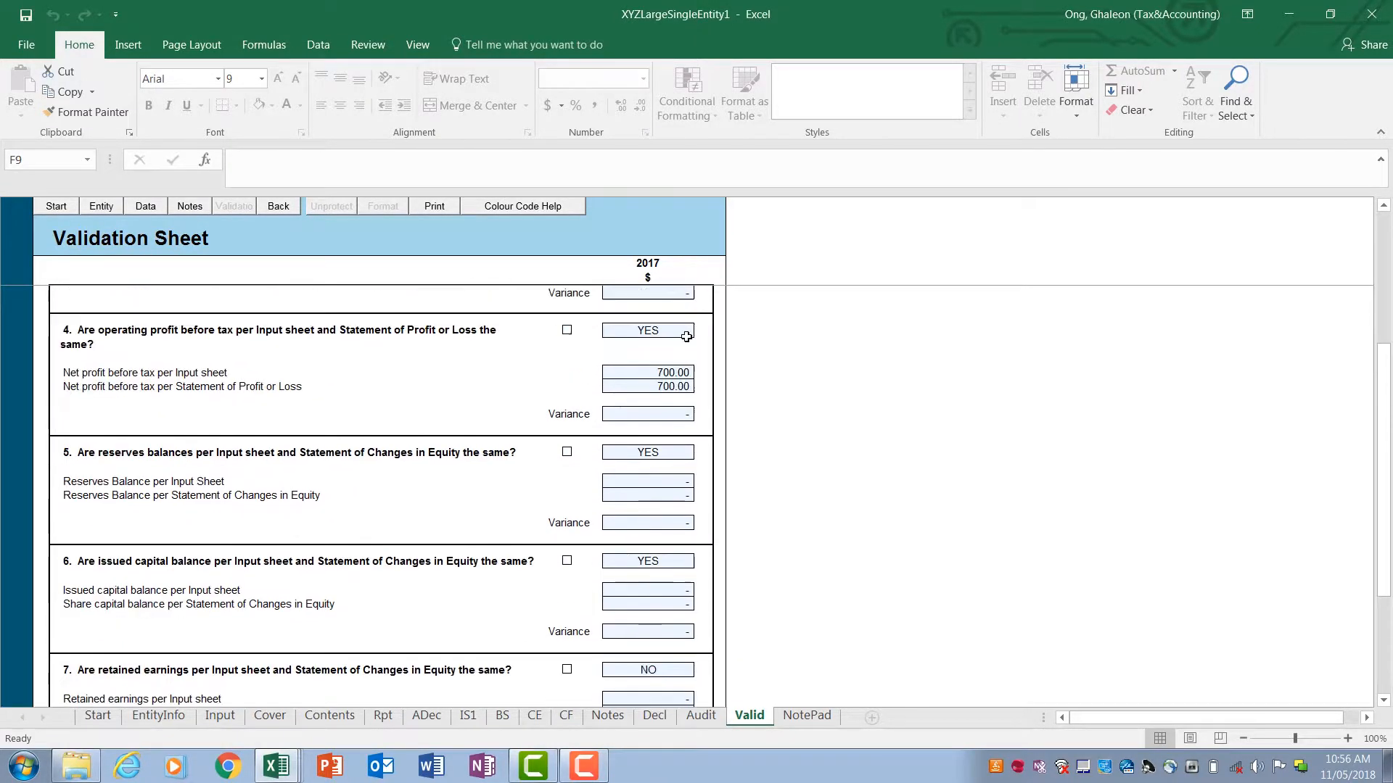
Step: Go to the Statement of Cash Flows and inspect the formula behind the 2016 interest received figure
left_click(566, 716)
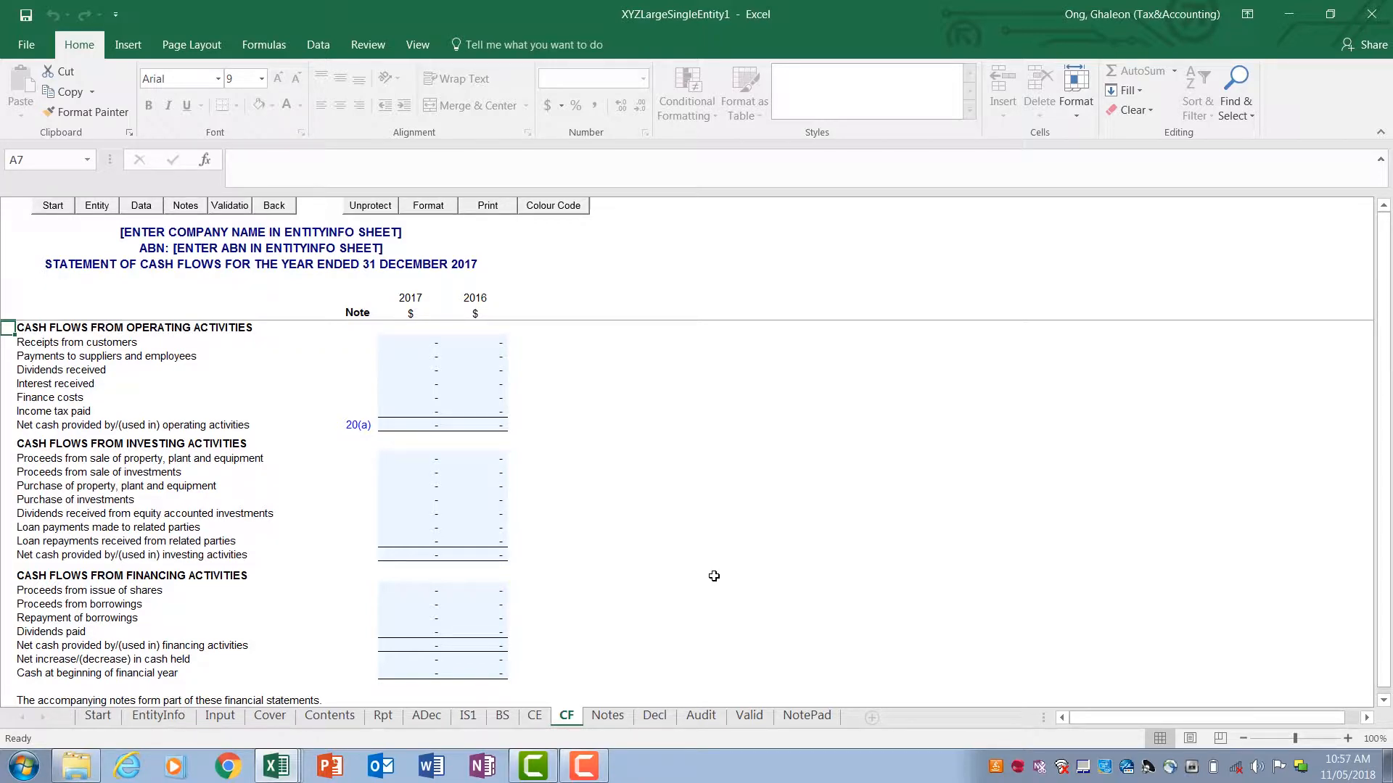
left_click(435, 383)
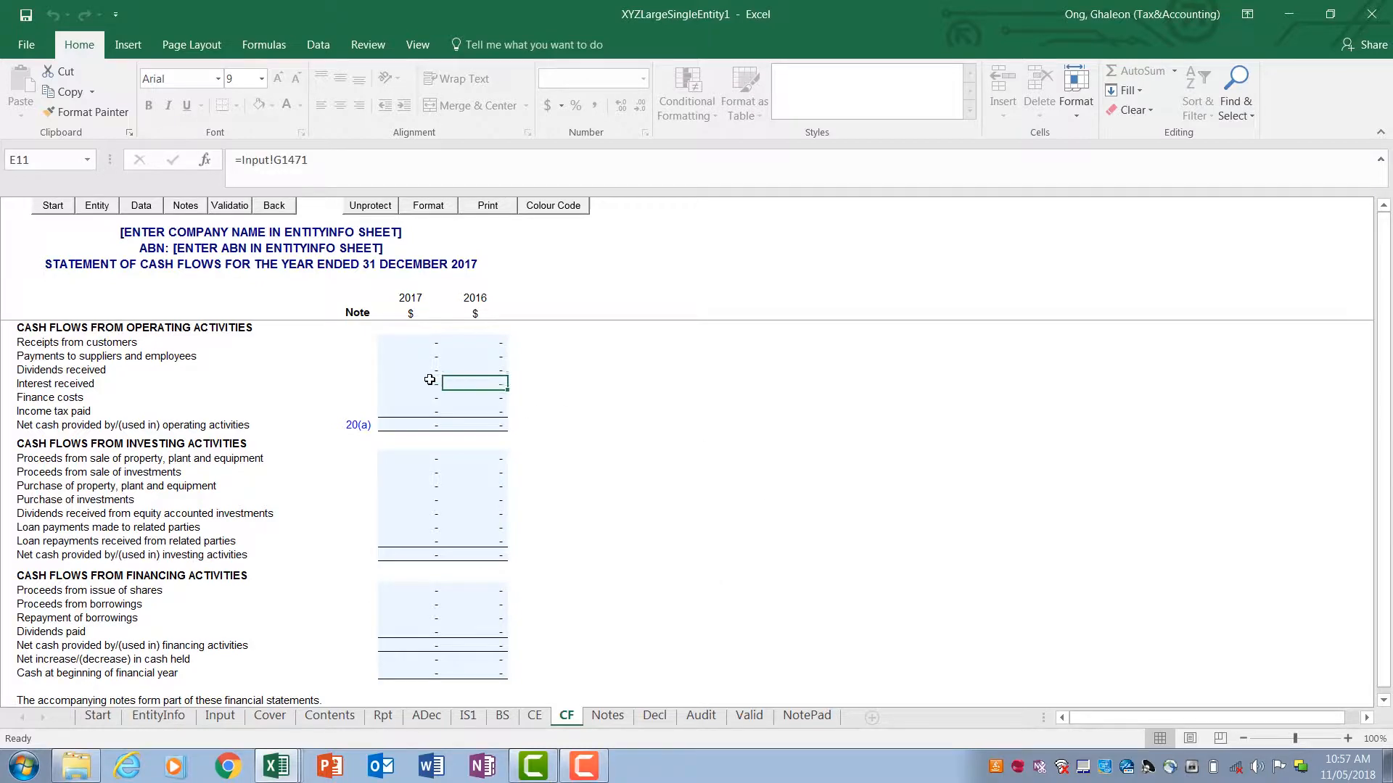
scroll(429, 378, "down", 4)
scroll(429, 378, "up", 3)
Step: From the Data Input sheet, save all reports as a PDF with page numbers
left_click(214, 718)
scroll(643, 536, "down", 15)
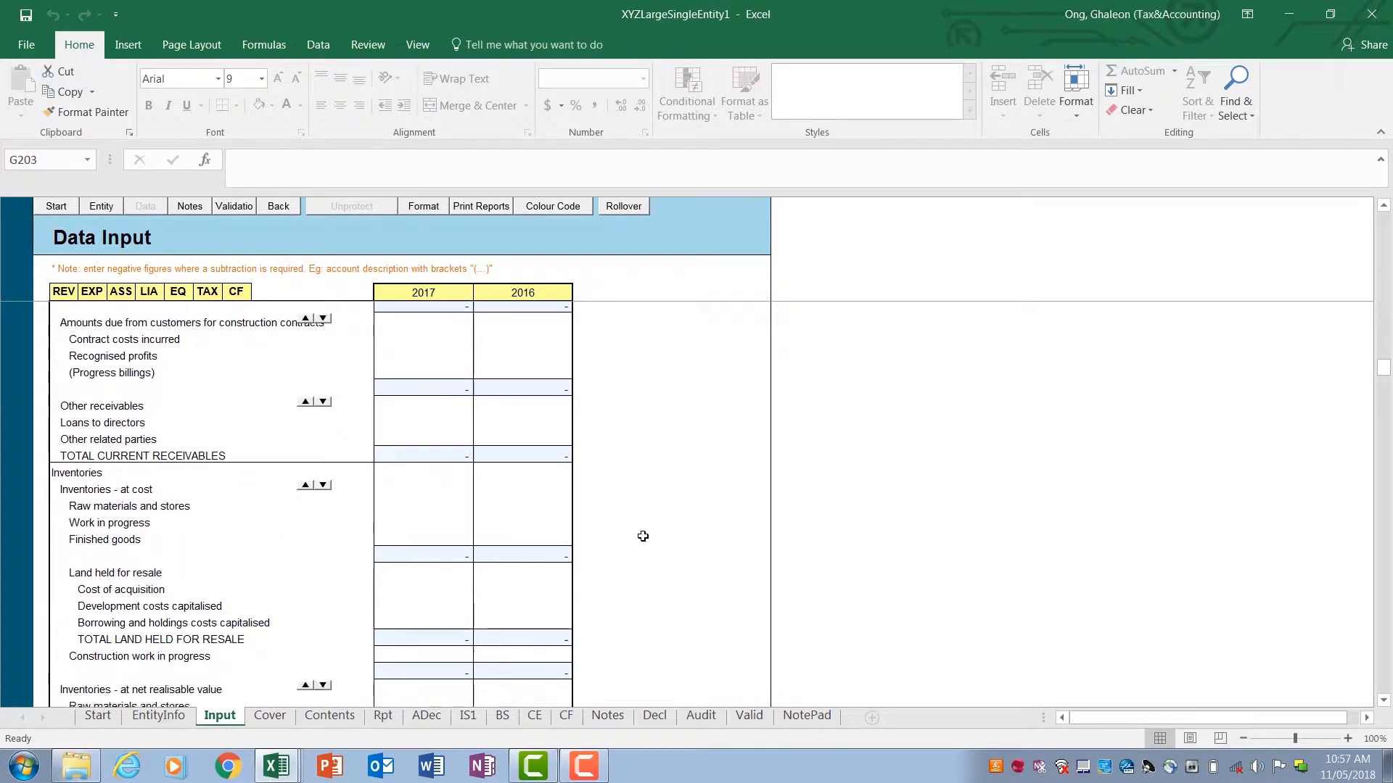
scroll(643, 536, "down", 5)
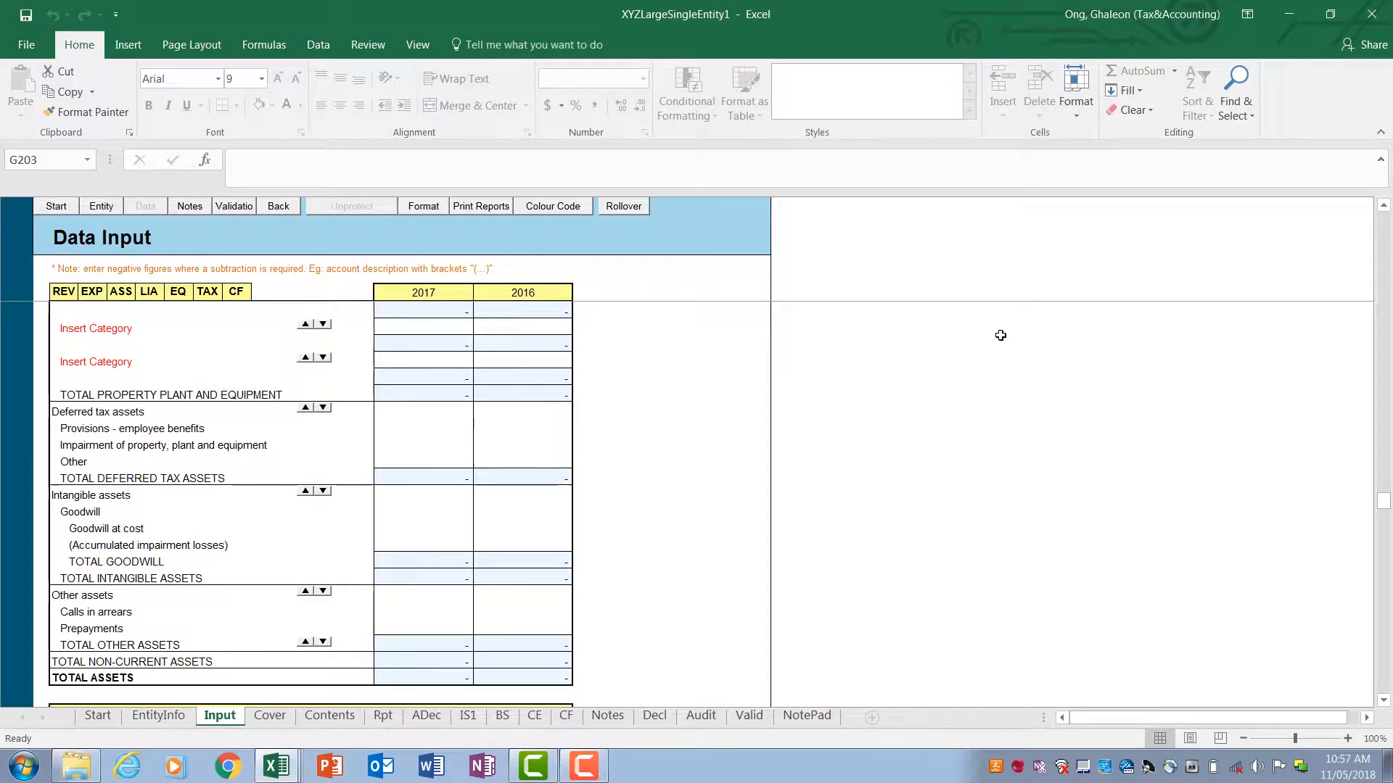
left_click(480, 208)
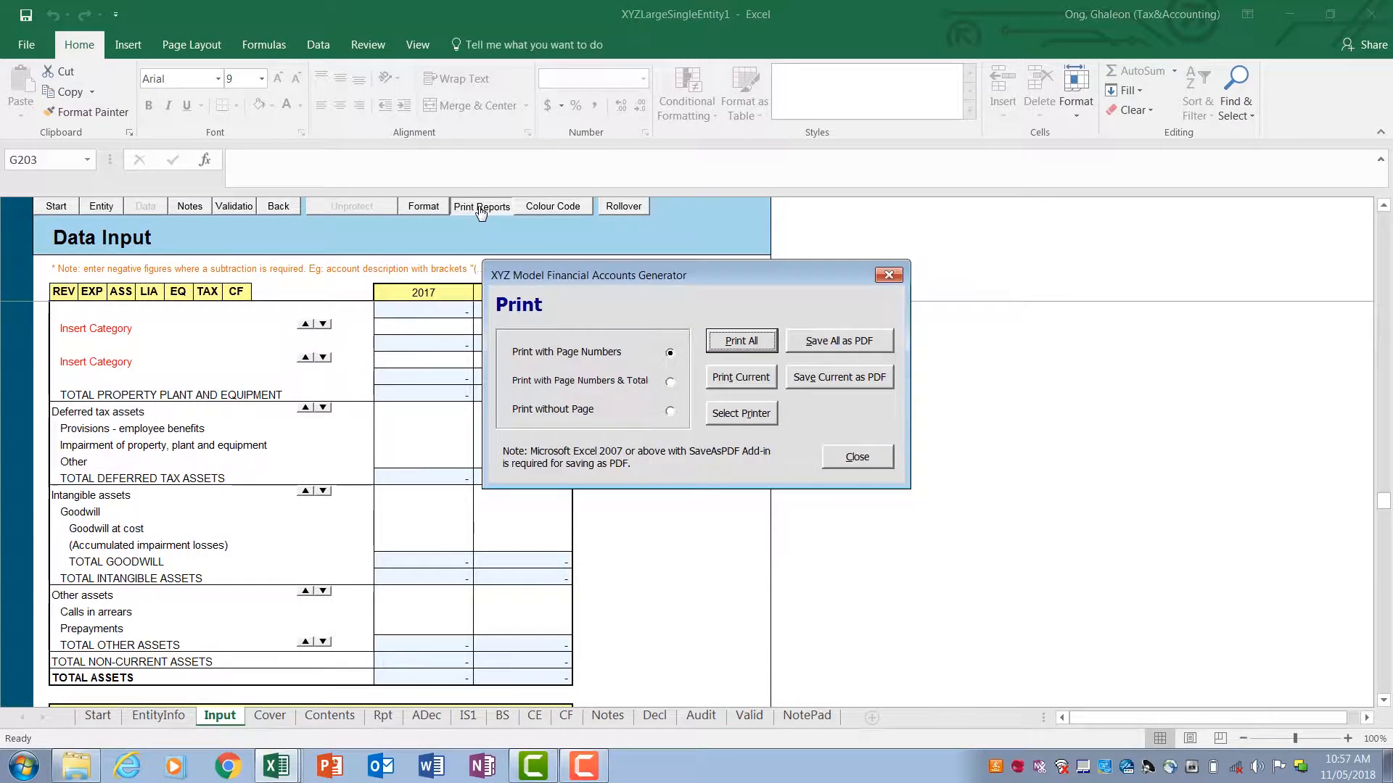
left_click(877, 346)
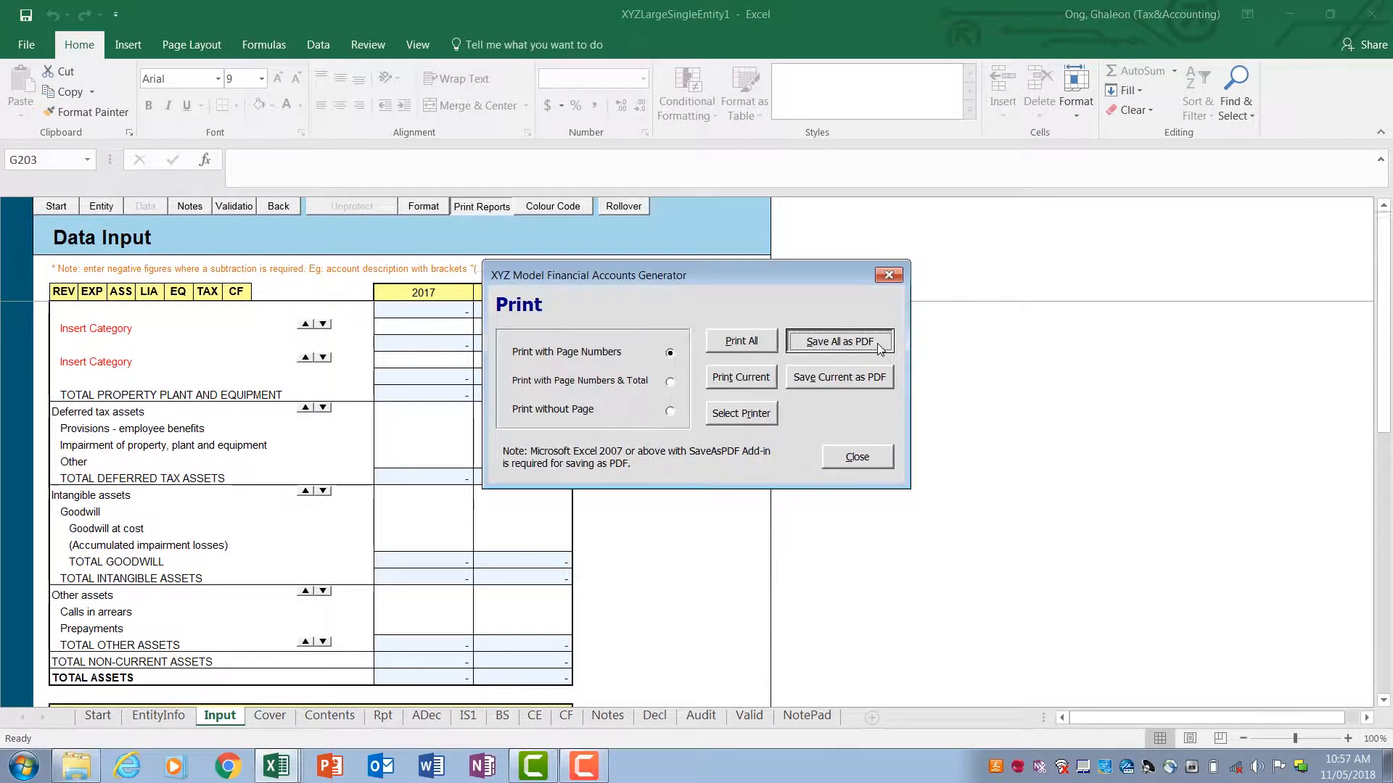
left_click(537, 406)
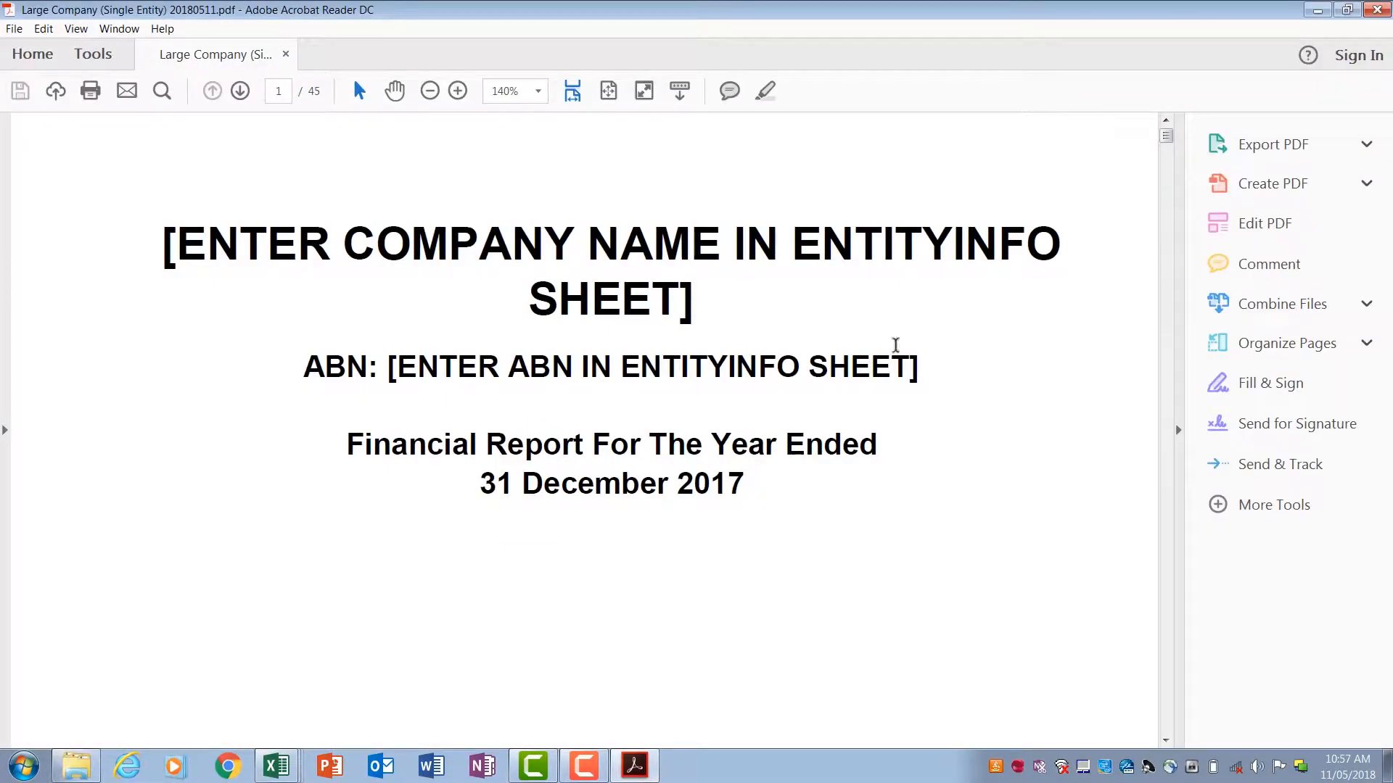
Step: Skim the generated PDF financial report, then return to the Excel workbook and close the Print dialog
scroll(833, 389, "down", 10)
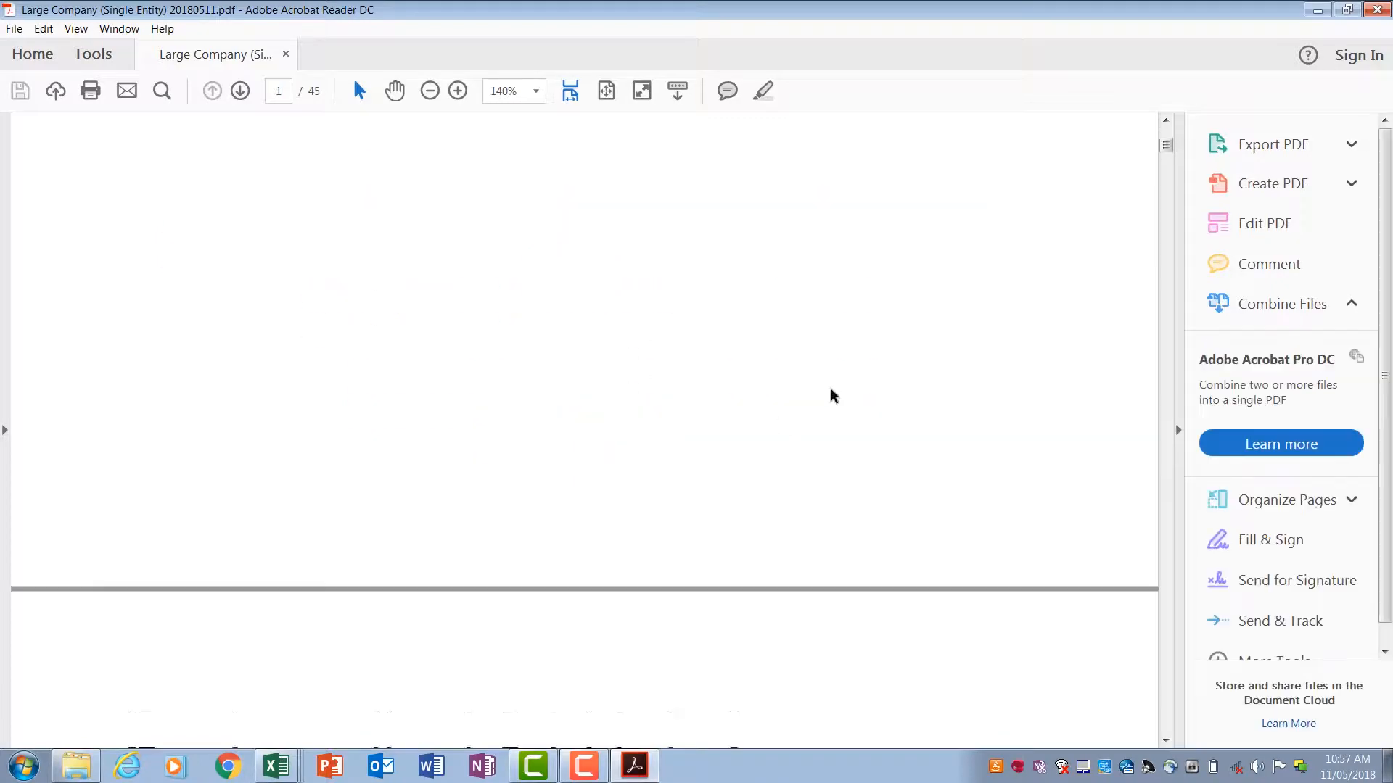
left_click_drag(1170, 148, 1139, 355)
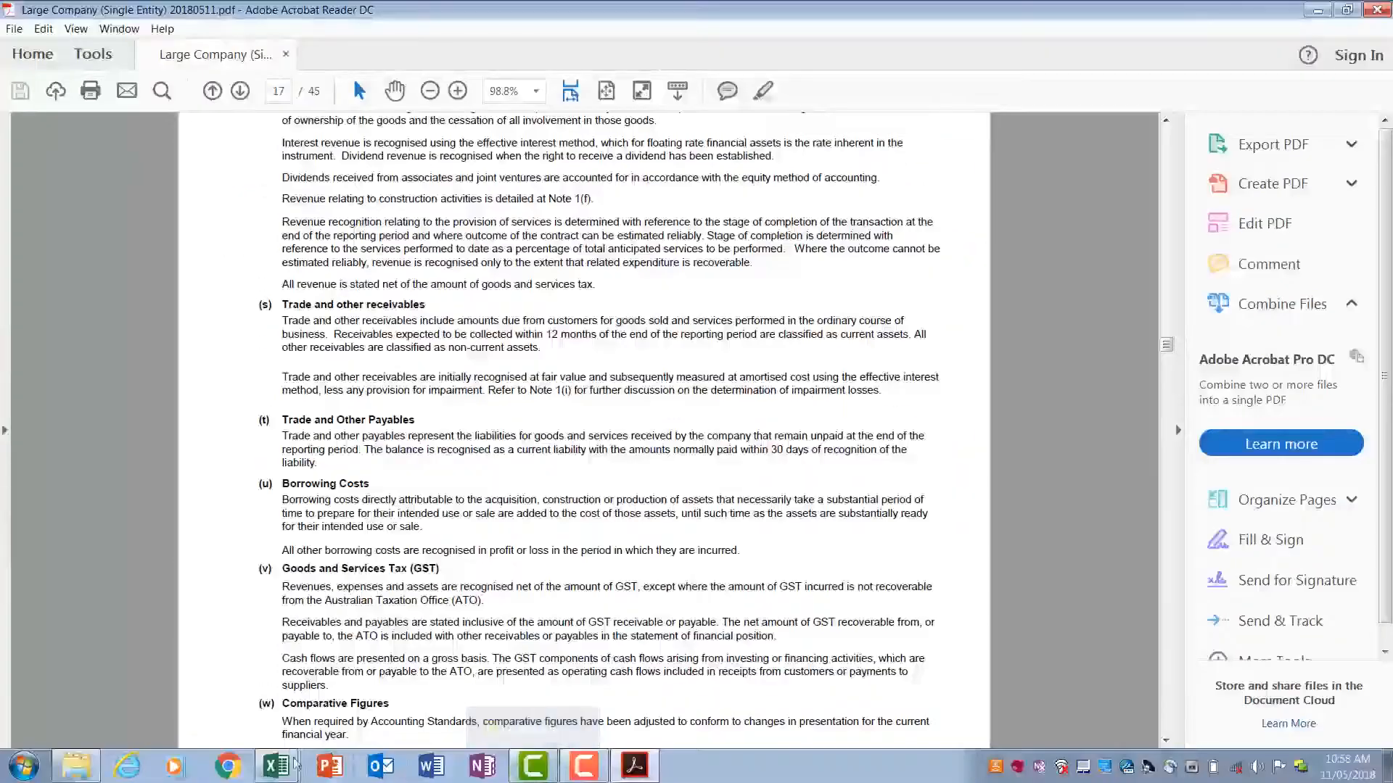
mouse_move(277, 766)
left_click(259, 700)
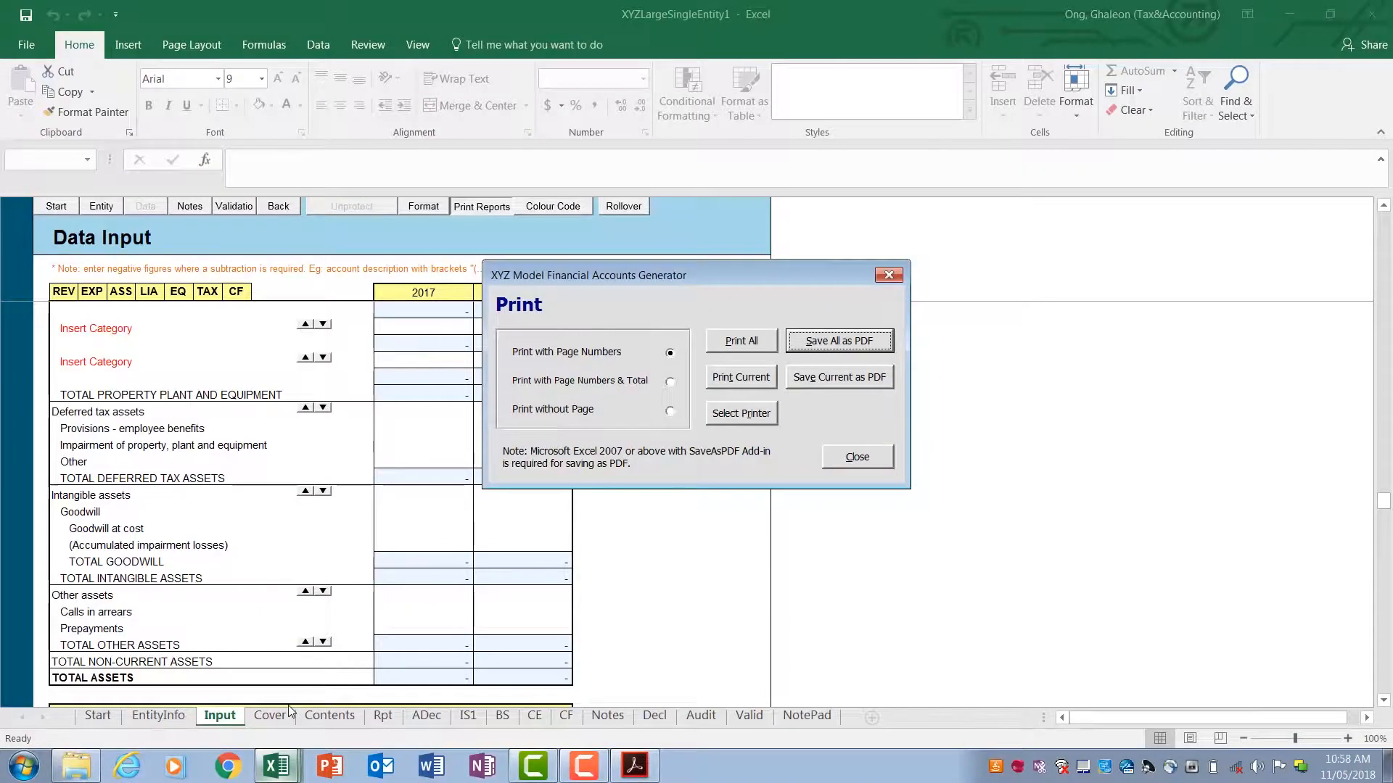
left_click(870, 464)
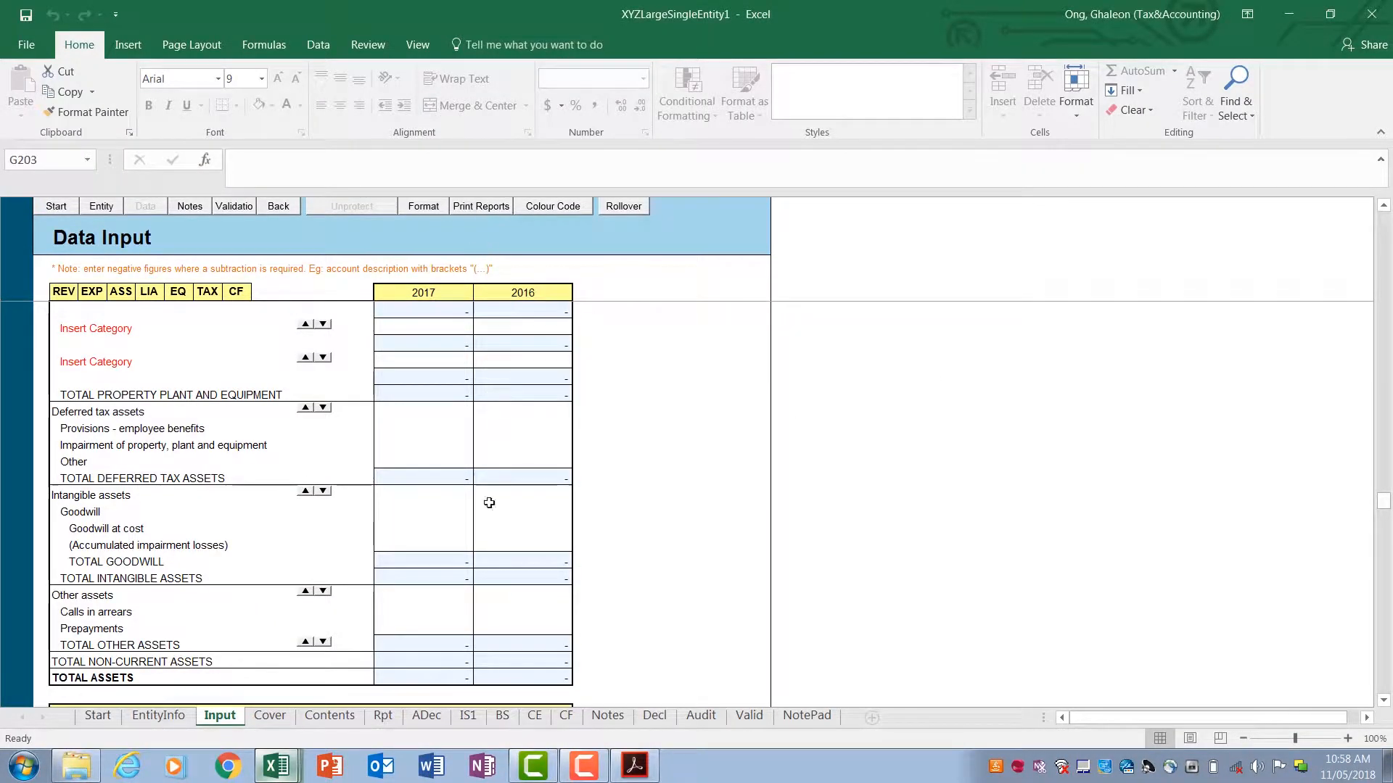
Step: Unprotect the Notes sheet and look through Note 2 and Note 3
left_click(609, 714)
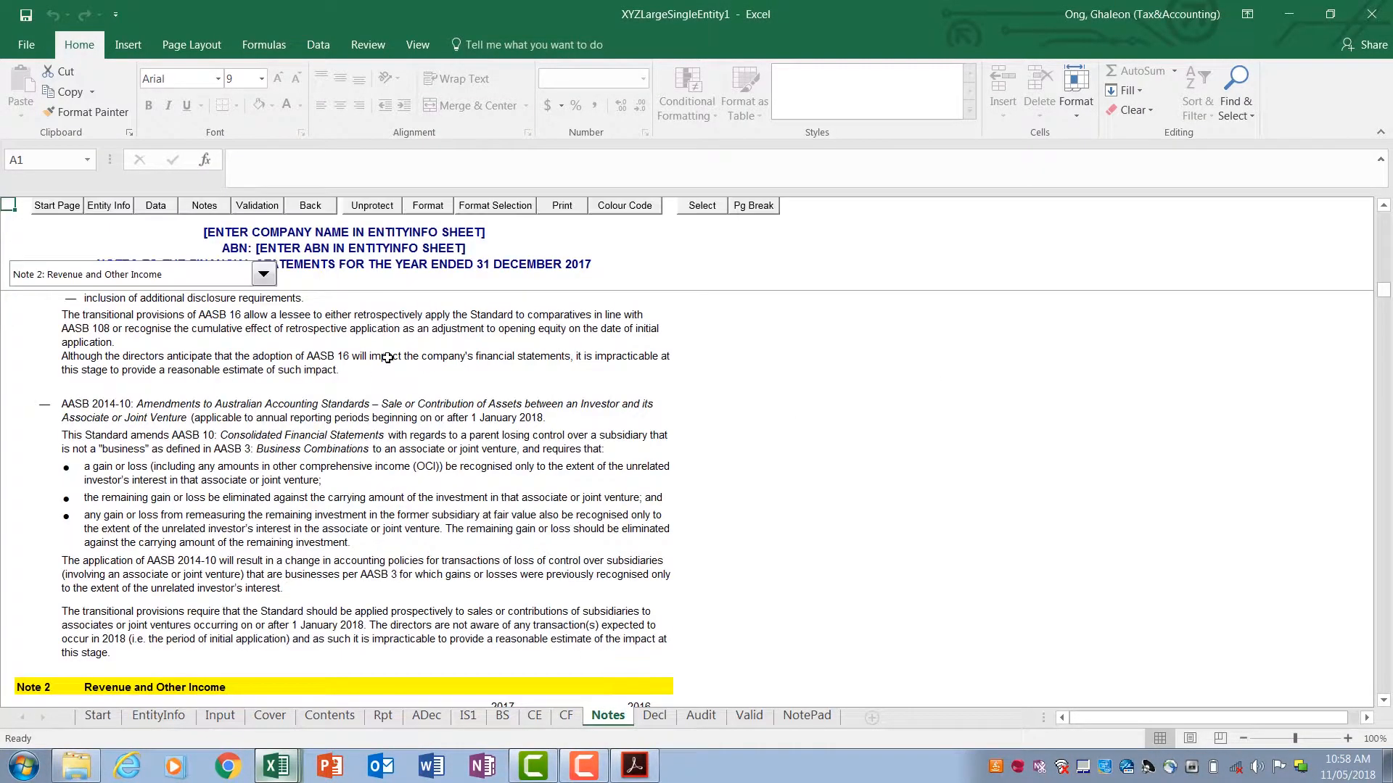
left_click(367, 208)
left_click(741, 486)
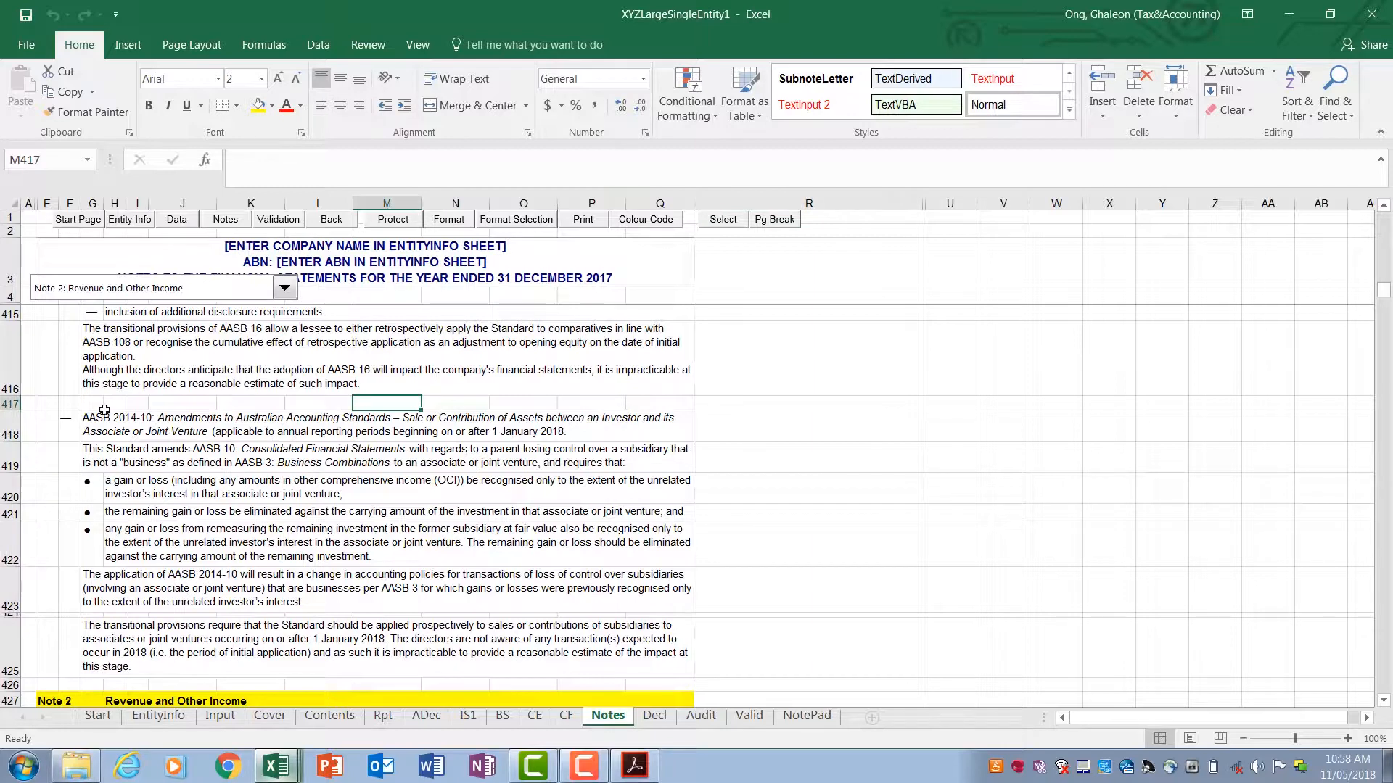
left_click(104, 411)
scroll(247, 474, "down", 6)
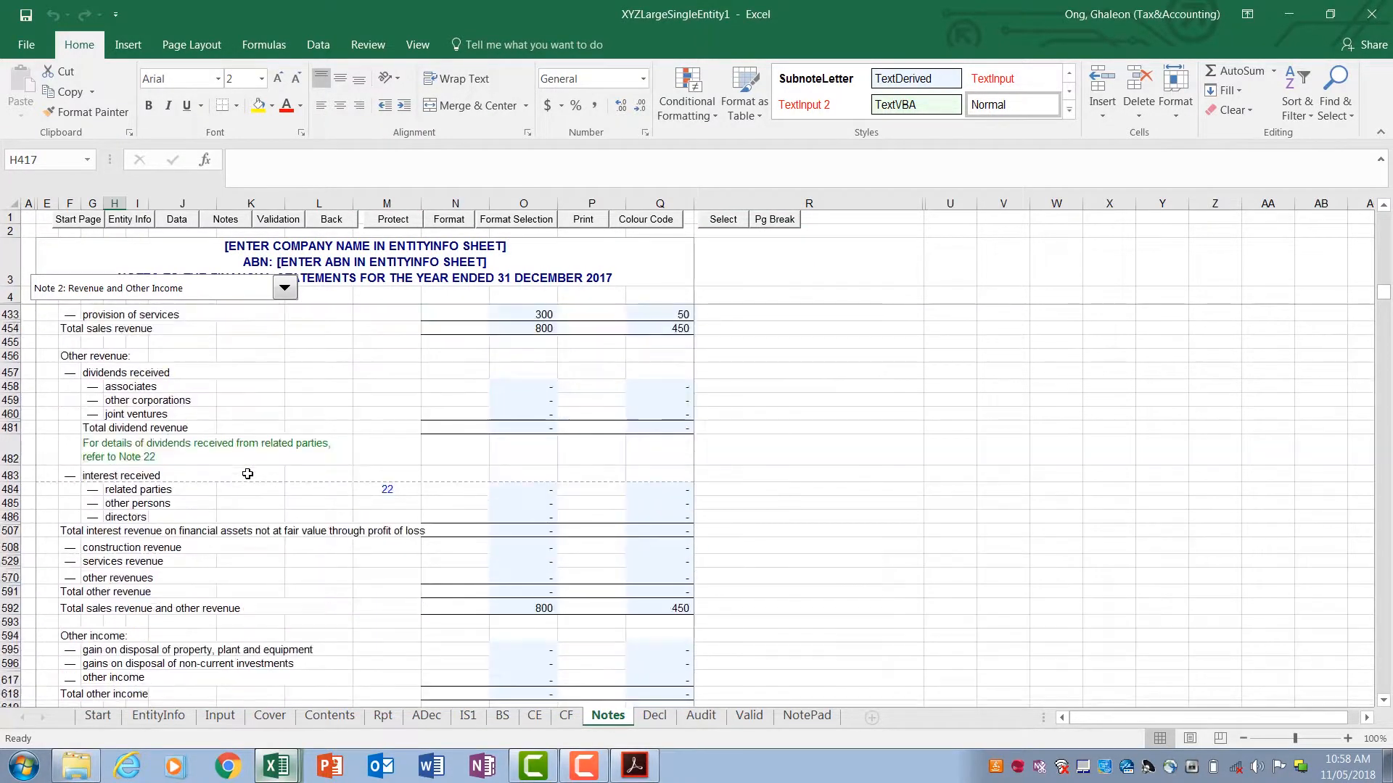
scroll(248, 474, "down", 6)
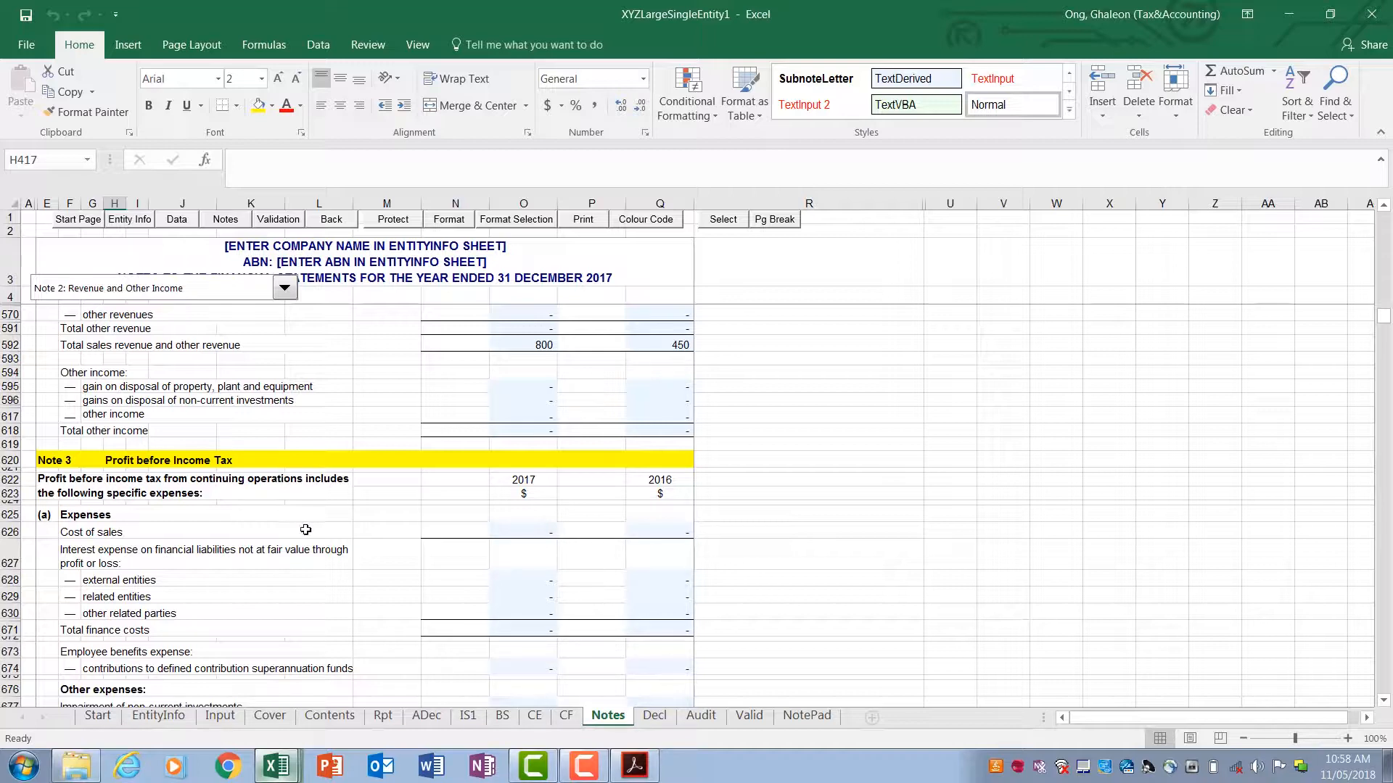
Step: Open MFAG Plus from the Main Menu and start a Large (Single Entity) import with Sample XYZ Trial Balance for demos.xls
left_click(99, 716)
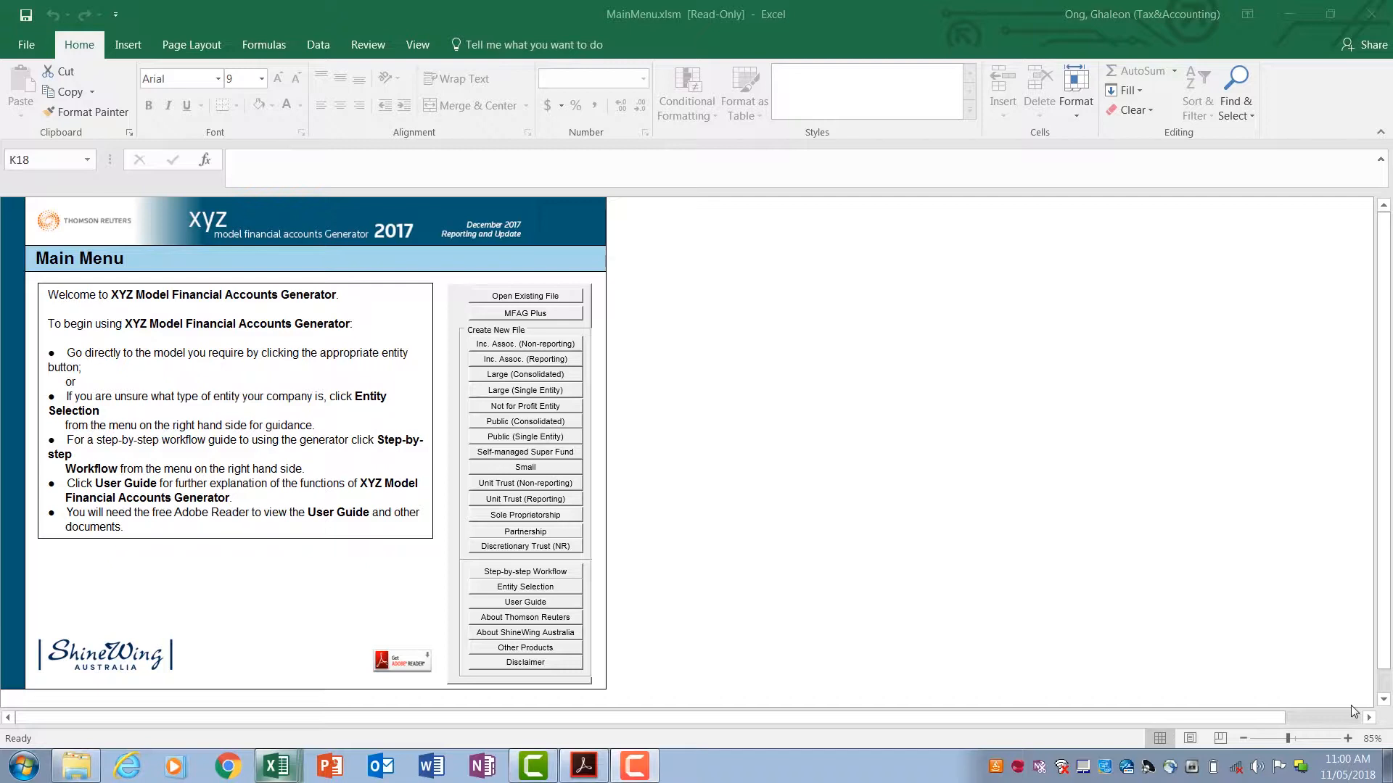
left_click(535, 314)
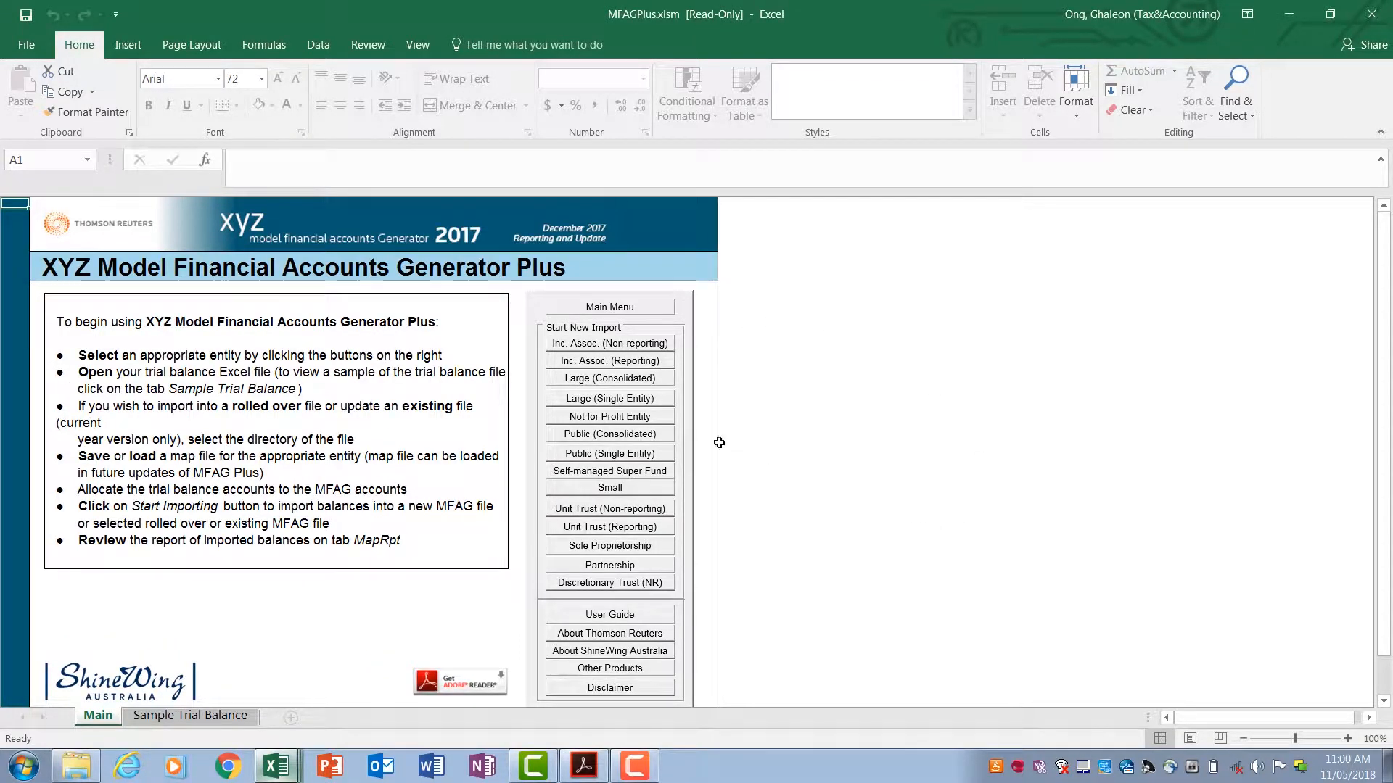
left_click(602, 401)
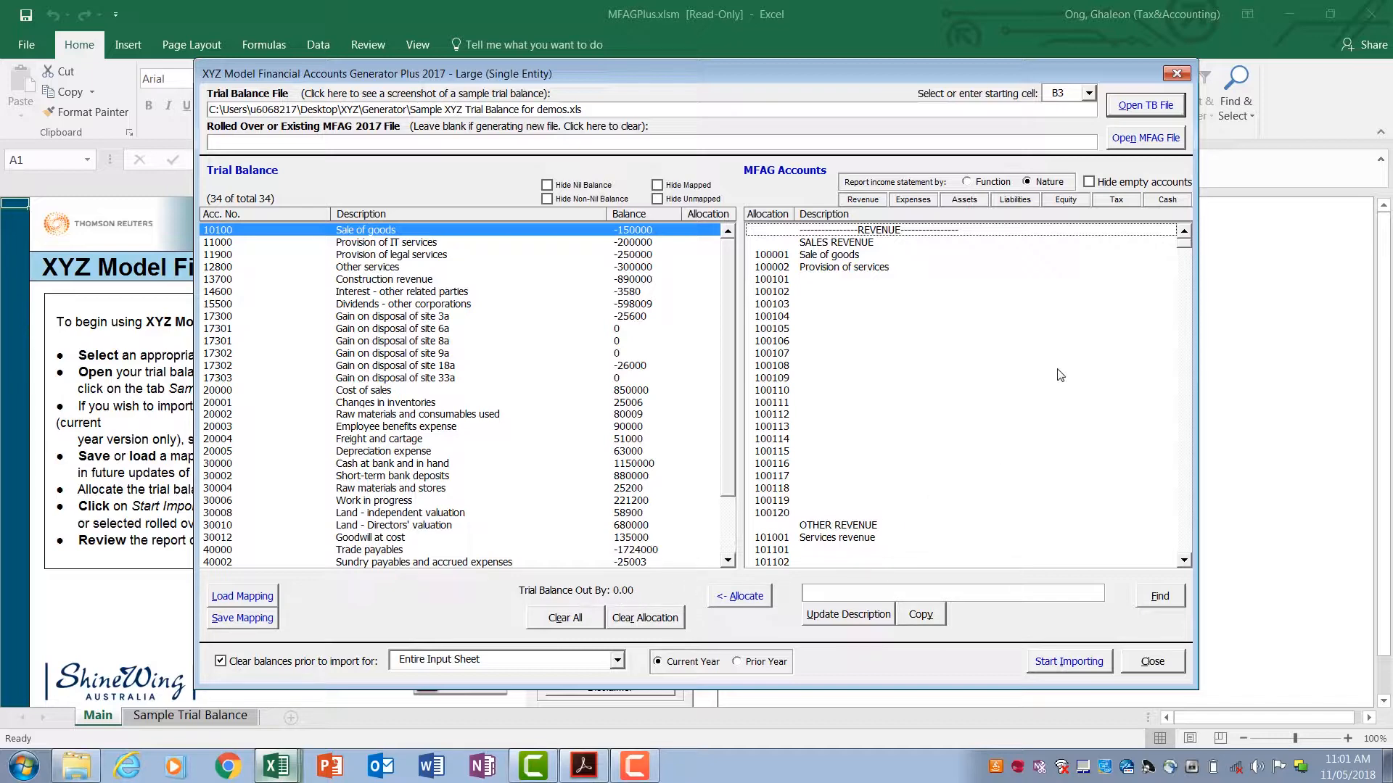
Step: Import the allocated trial balance accounts as current-year balances into a new file, continuing despite the unmapped accounts
left_click(1119, 328)
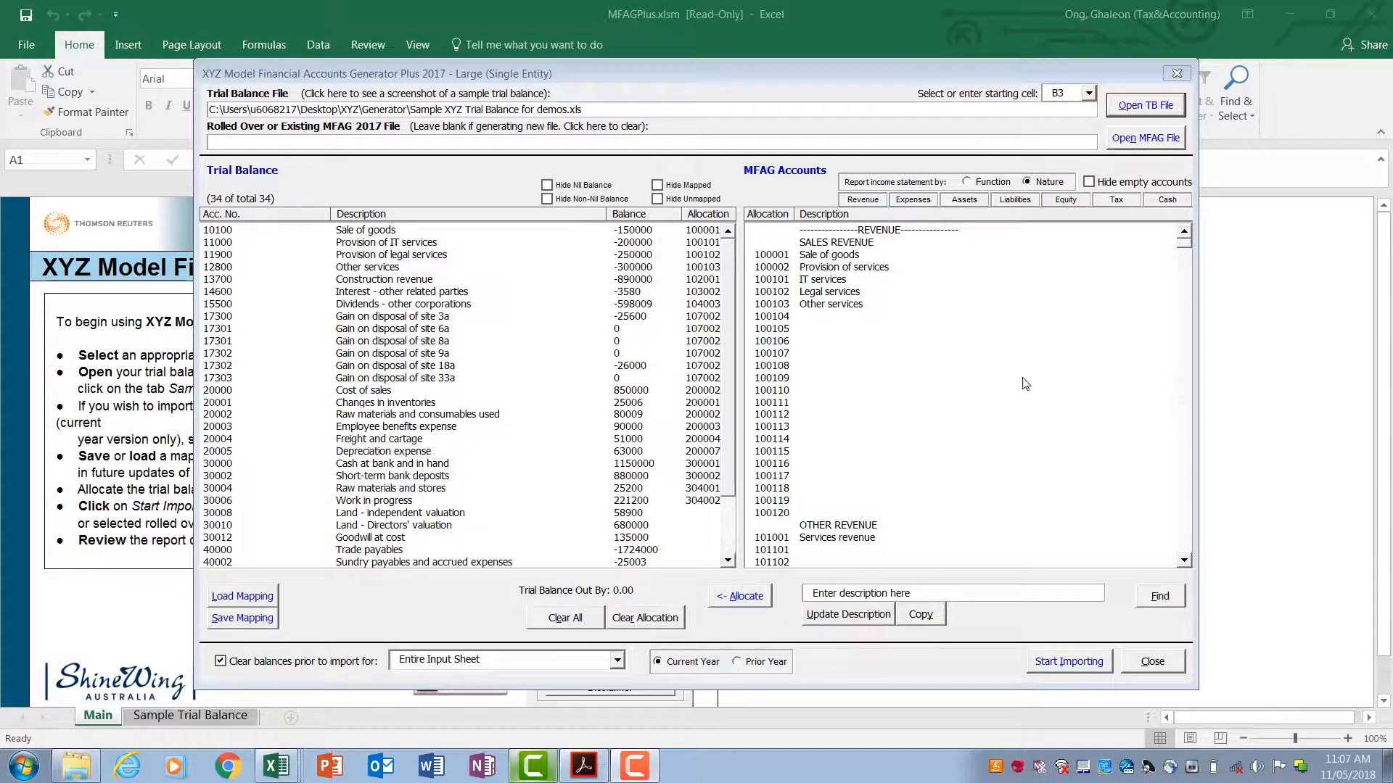
left_click_drag(724, 414, 708, 368)
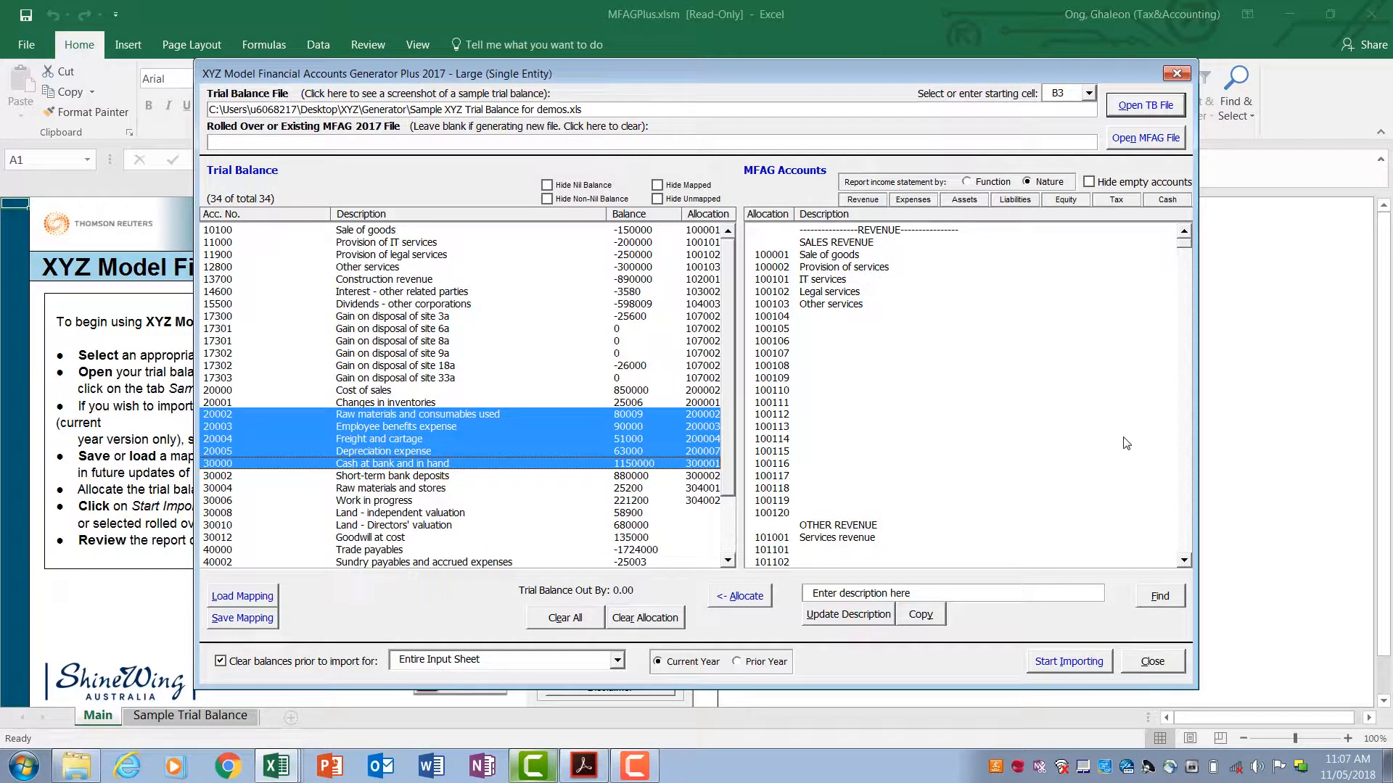
left_click(1051, 666)
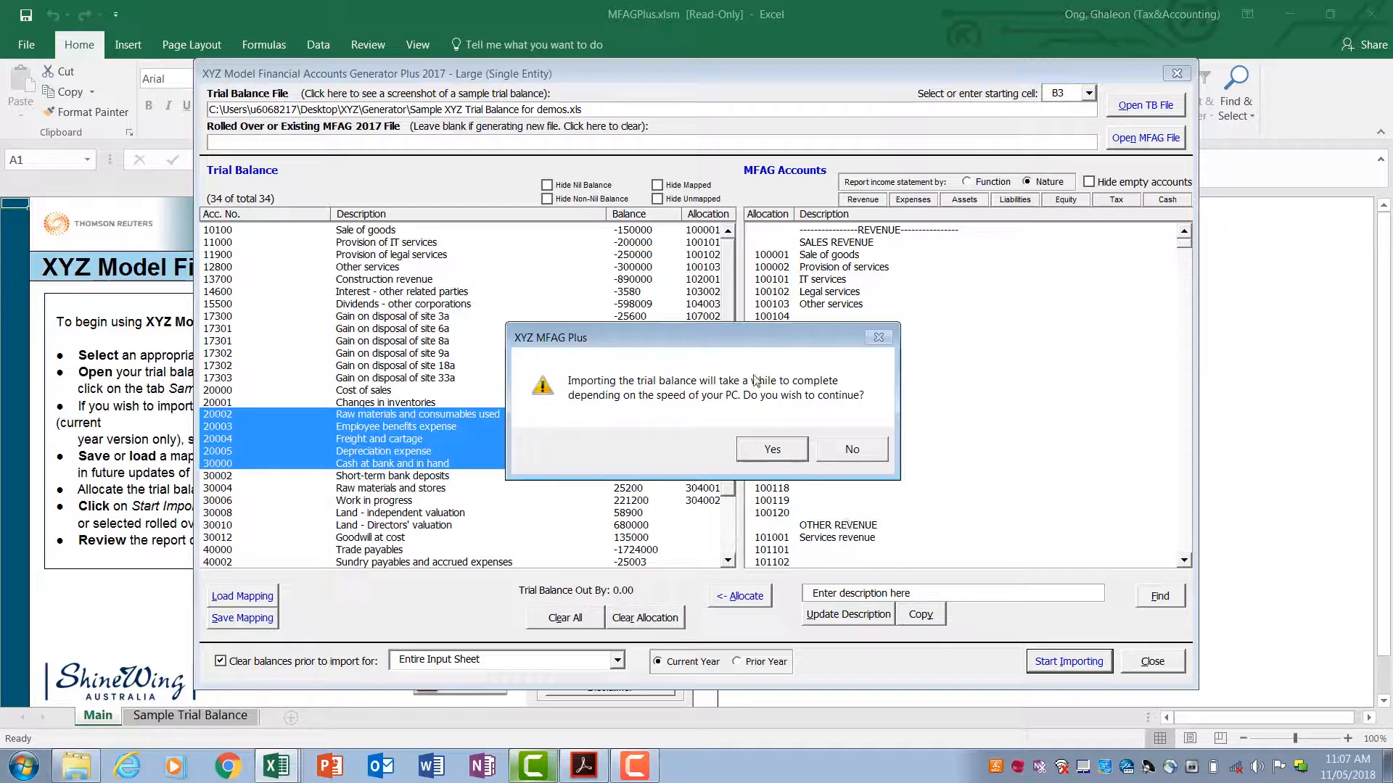
left_click(759, 450)
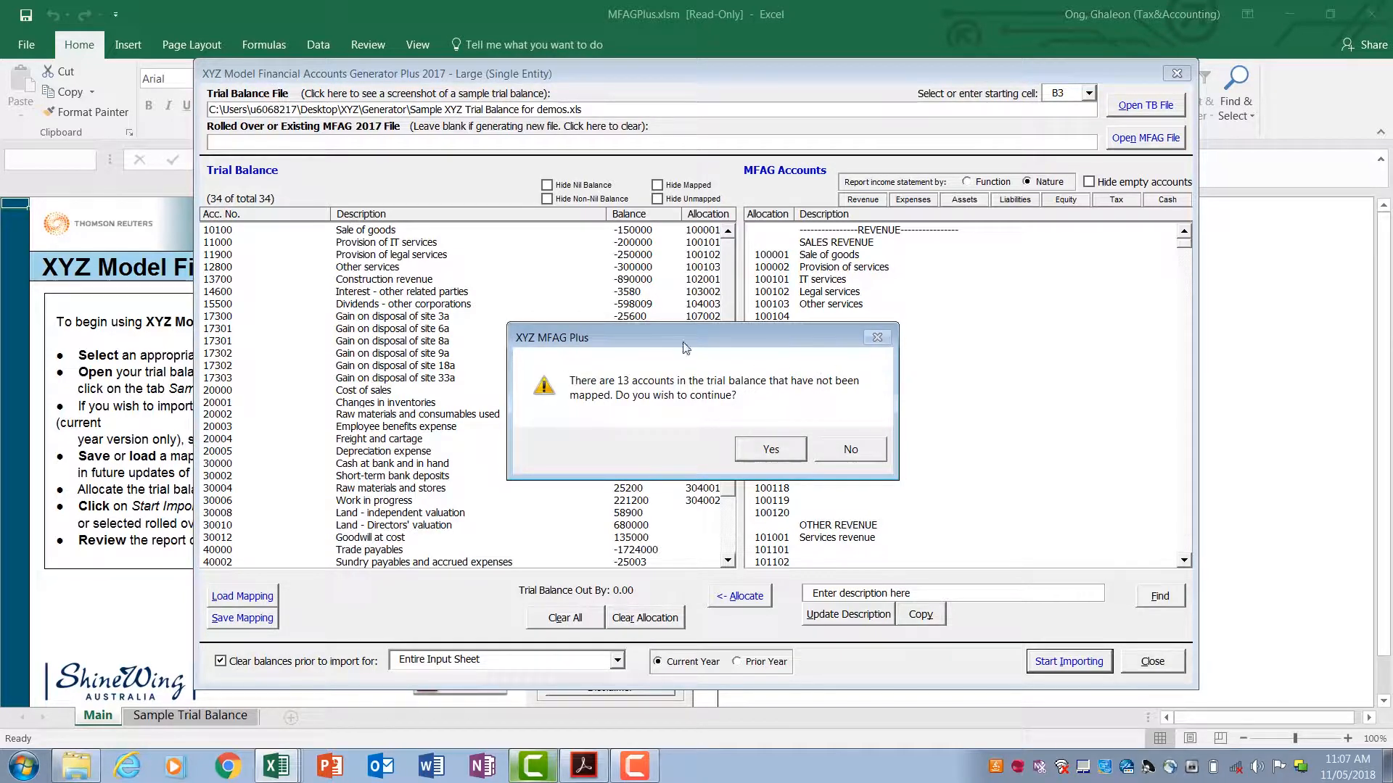
left_click(791, 449)
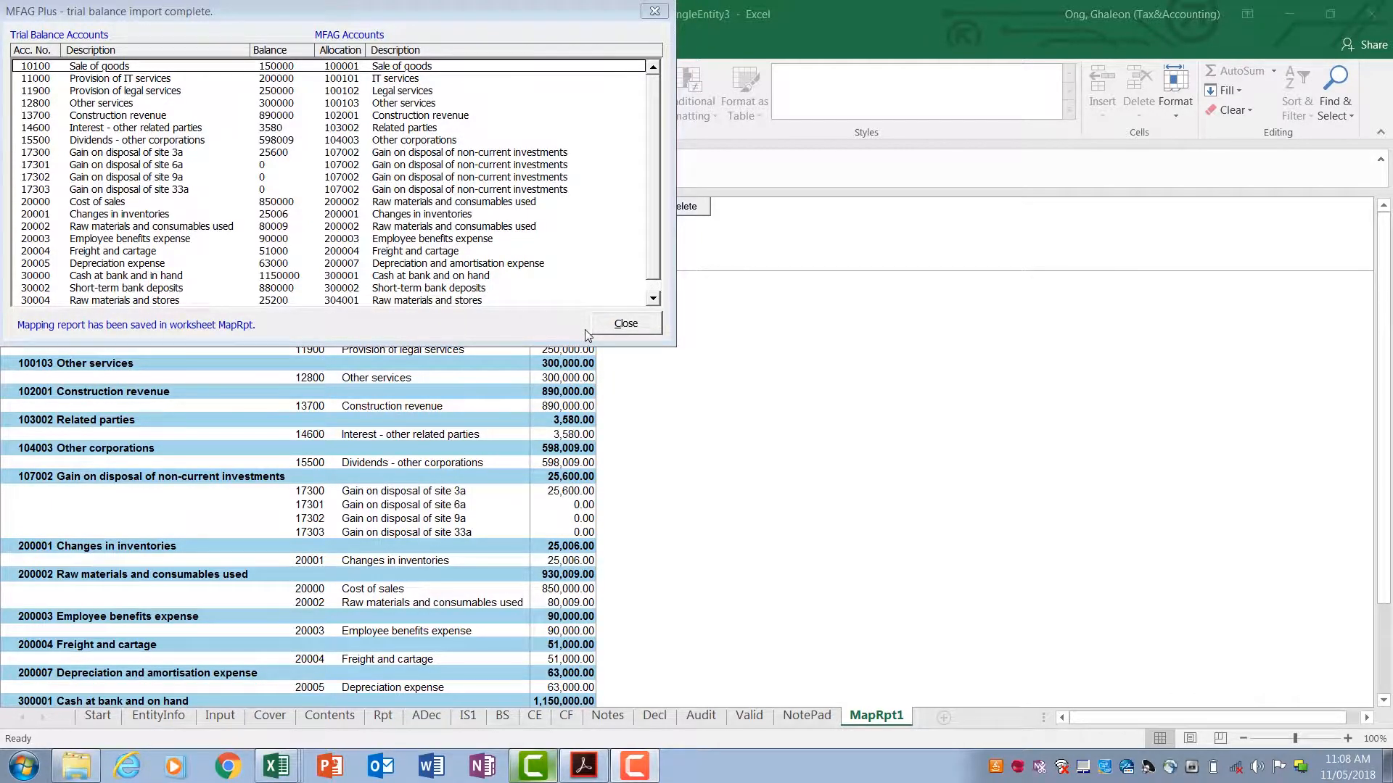
Step: Close the import summary and review the MFAG Plus import report on the MapRpt1 sheet
left_click(692, 432)
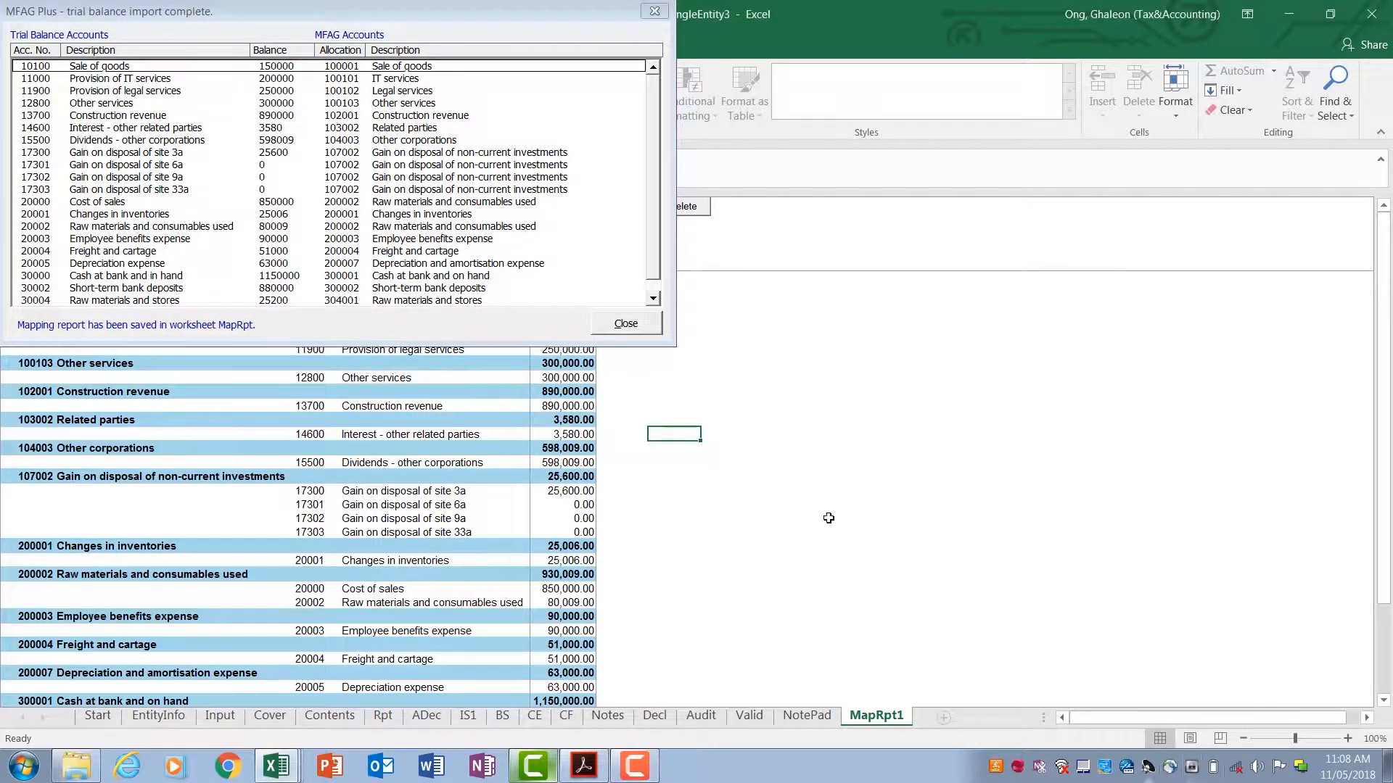
left_click(625, 325)
left_click(529, 365)
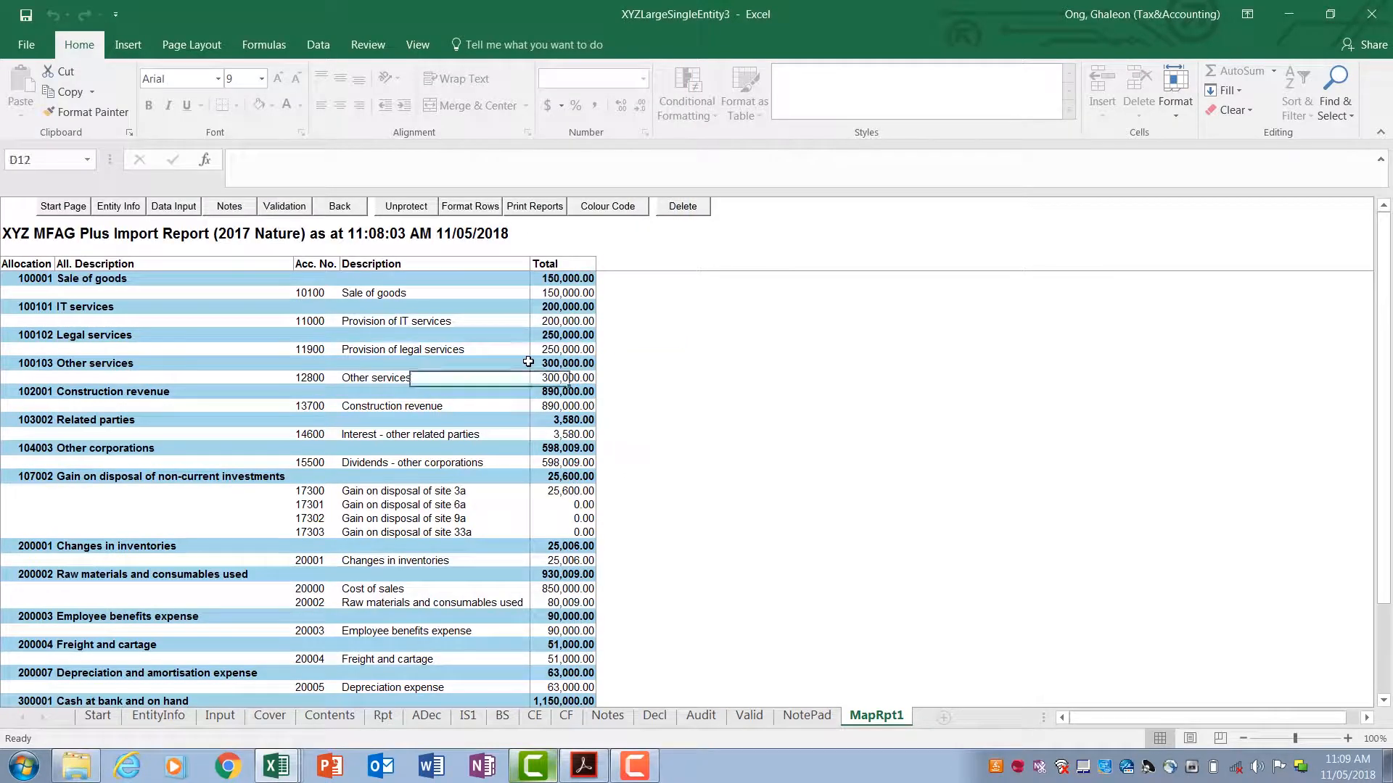
scroll(534, 371, "down", 7)
scroll(535, 373, "up", 7)
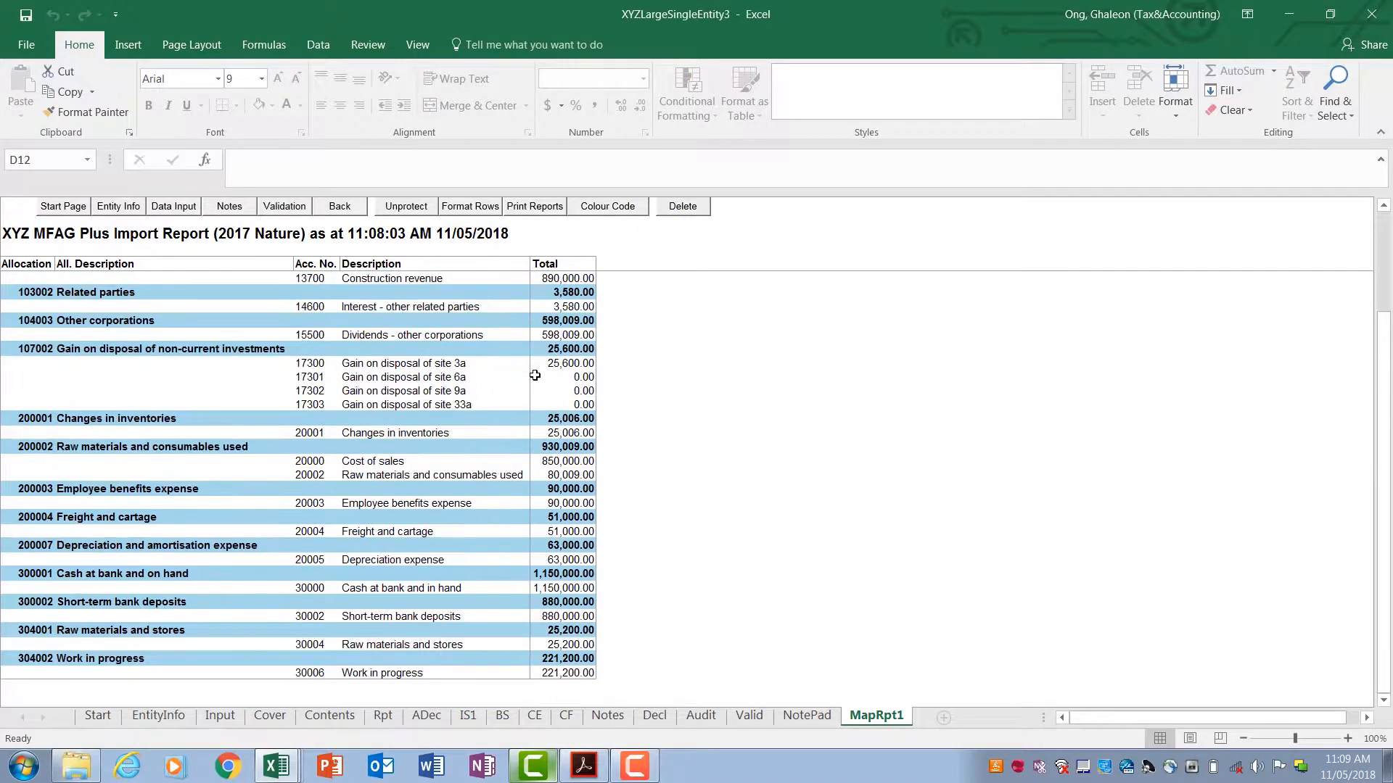
left_click(382, 718)
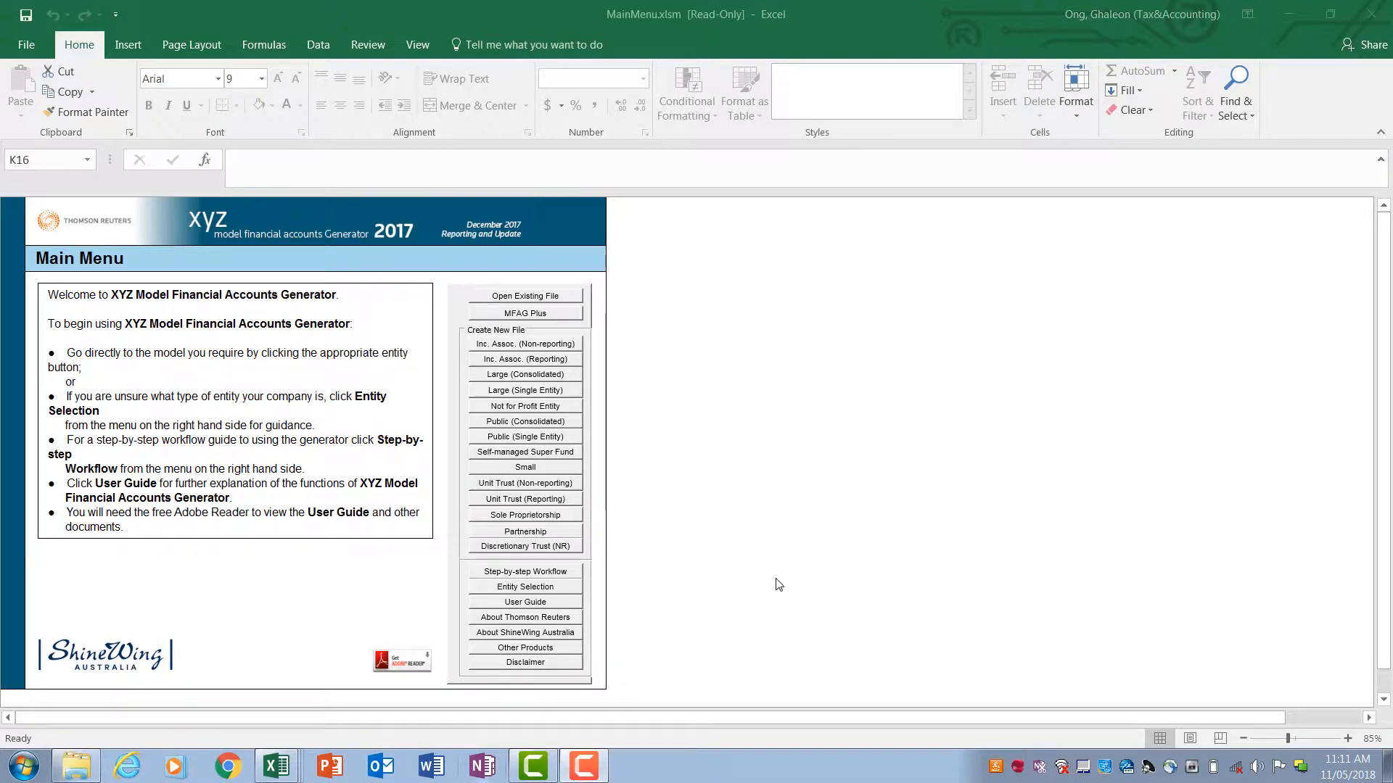
Step: Open the User Guide from the Main Menu, close it, and browse the XYZ product page in Chrome
left_click(519, 604)
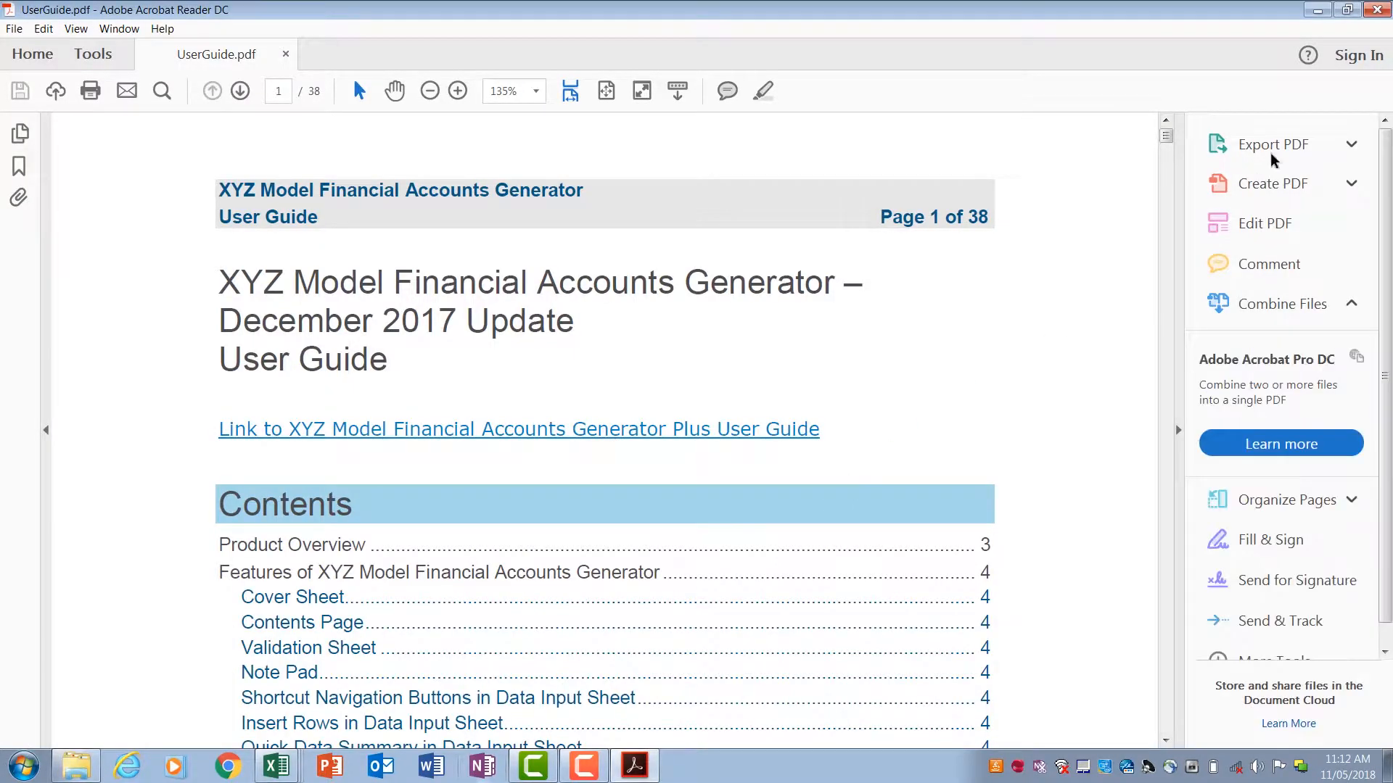
left_click(1374, 11)
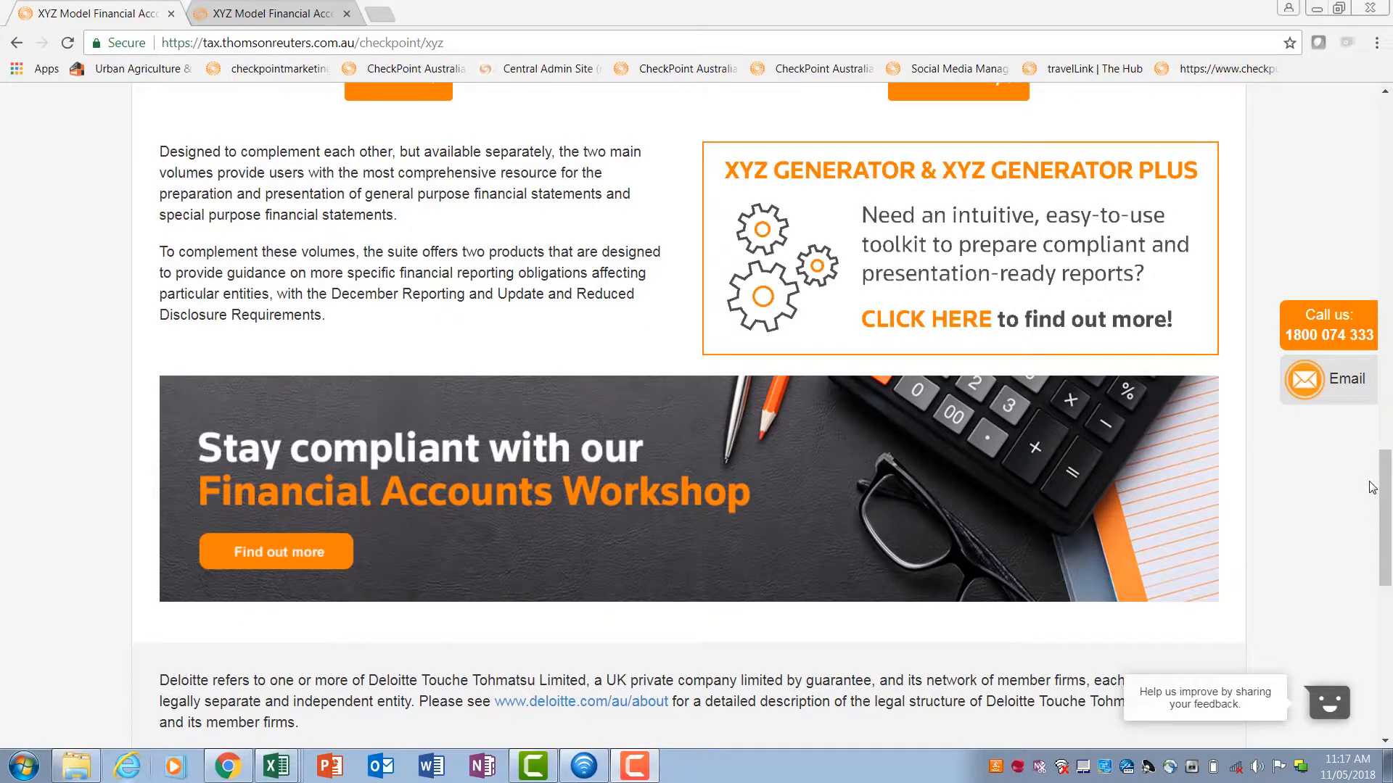
left_click_drag(1386, 501, 1385, 147)
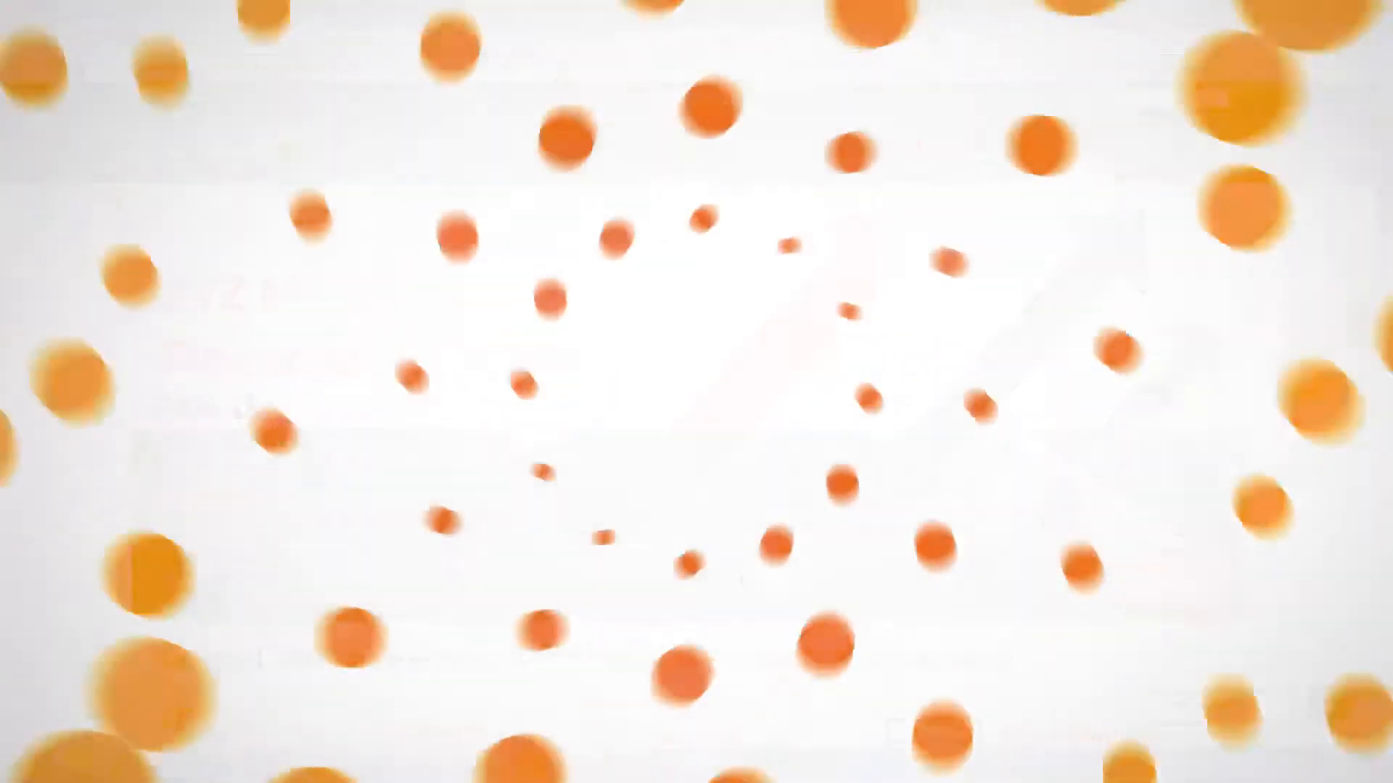